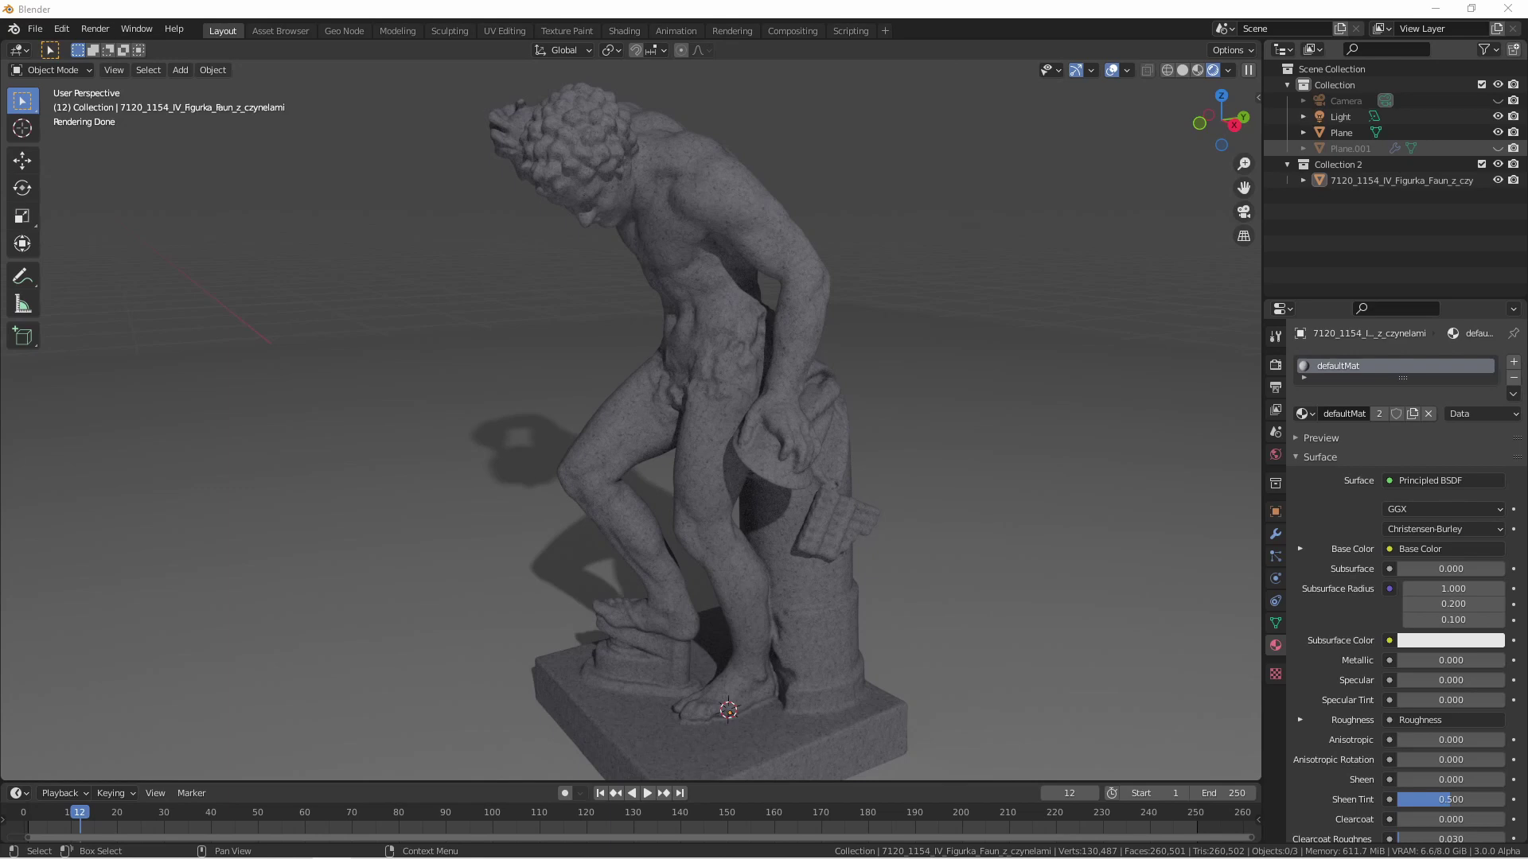
- Enable Collision physics on the faun statue with Softbody & Cloth Friction 0.3
click(538, 307)
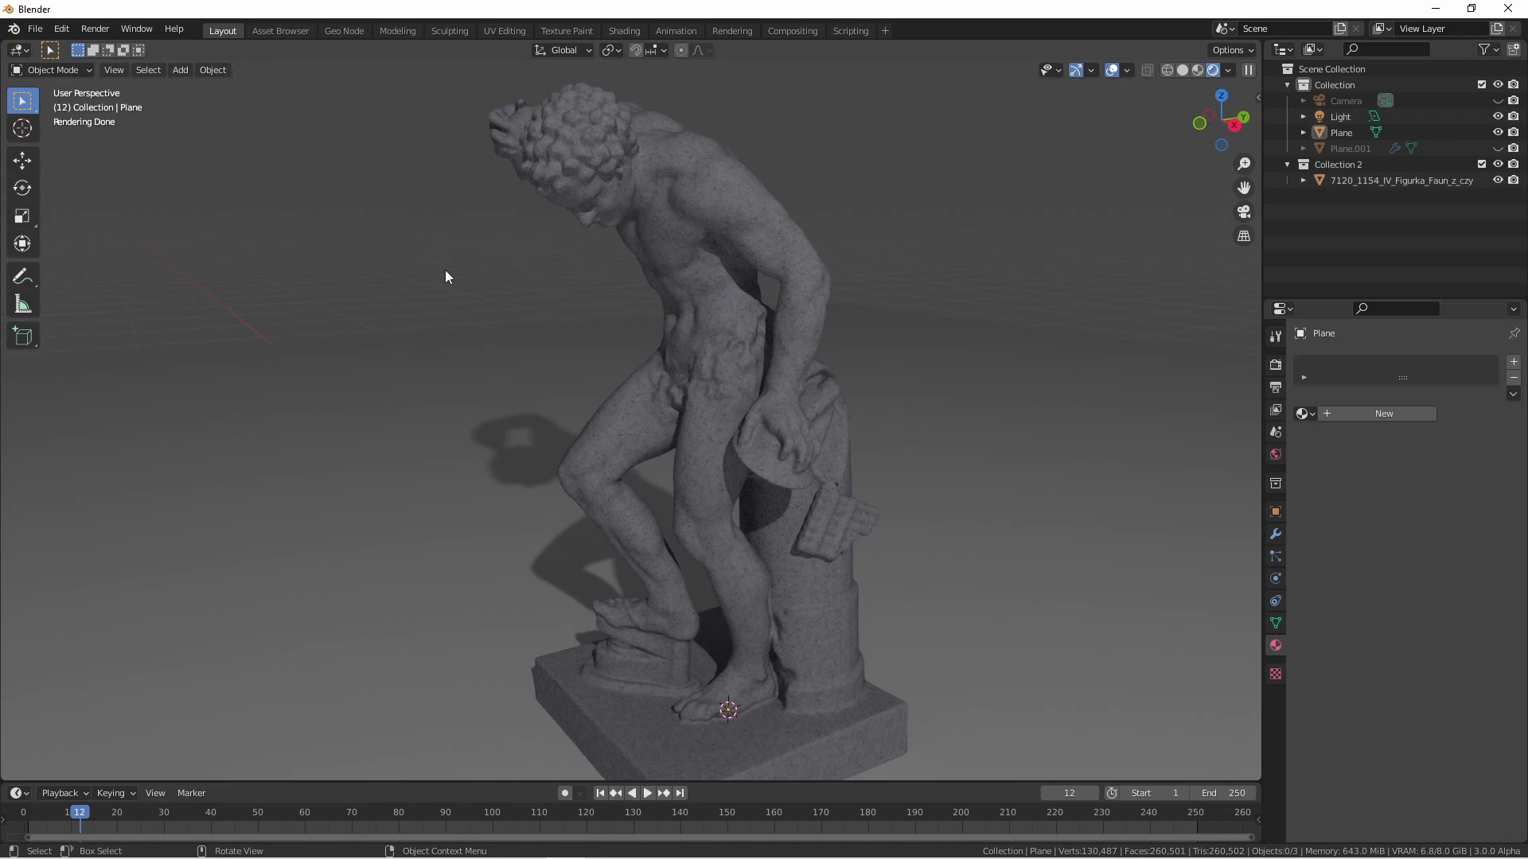
click(551, 298)
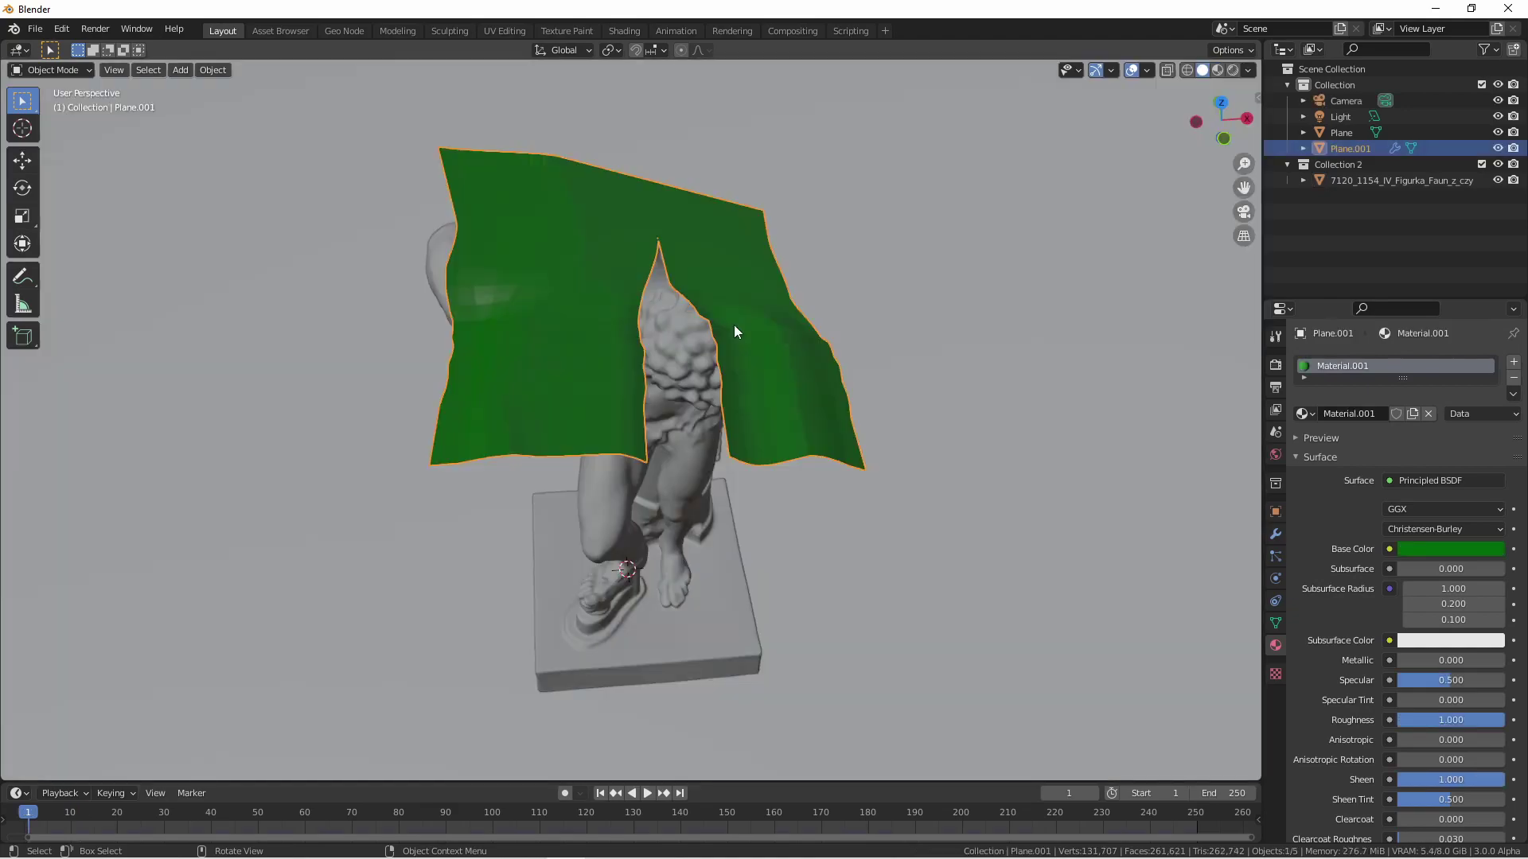
middle_drag(679, 286, 748, 202)
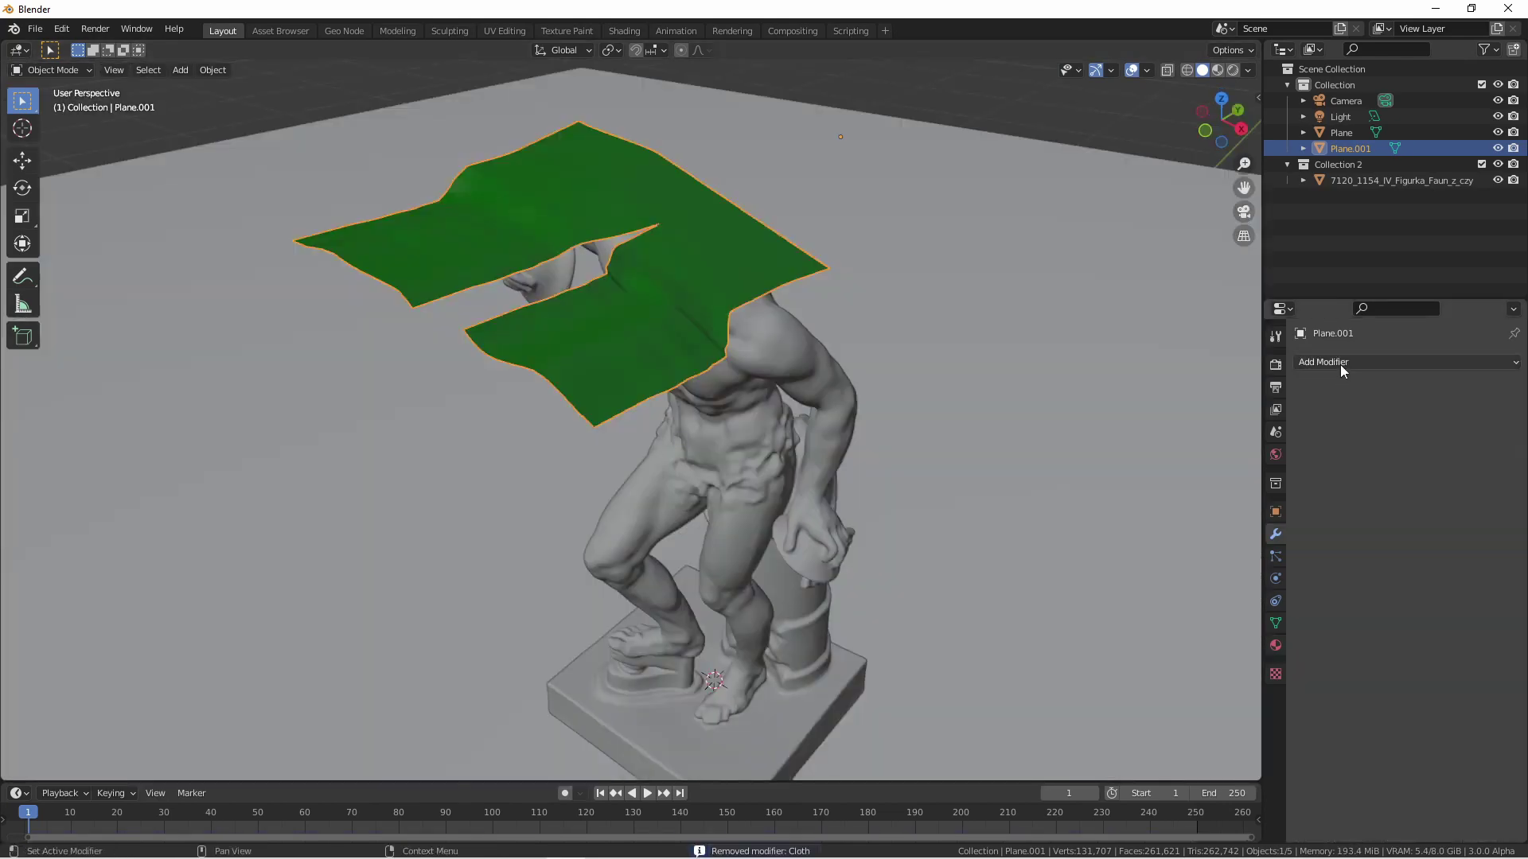
click(1340, 365)
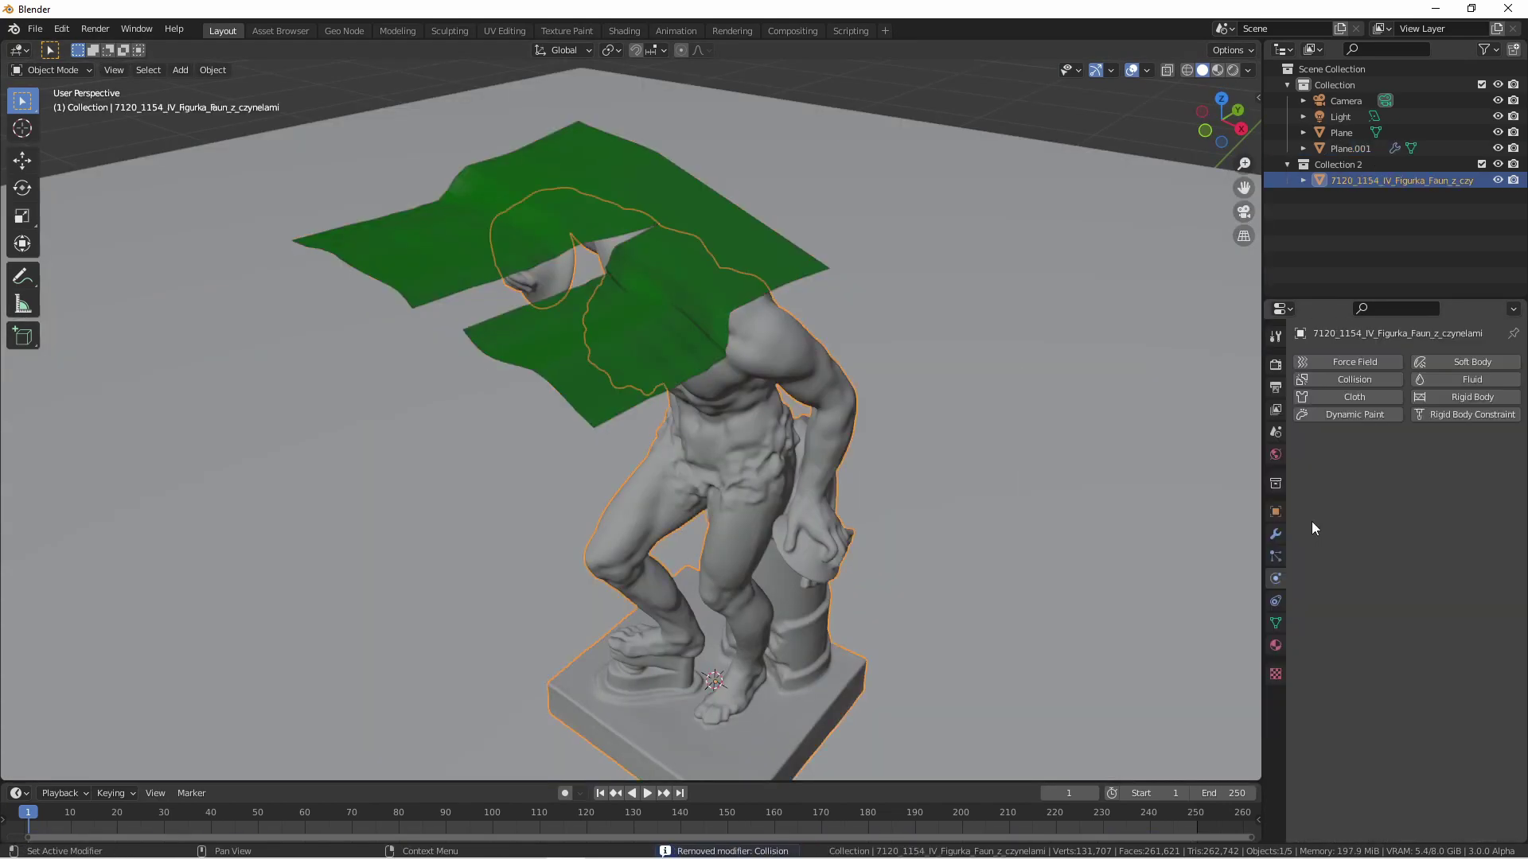
click(1353, 380)
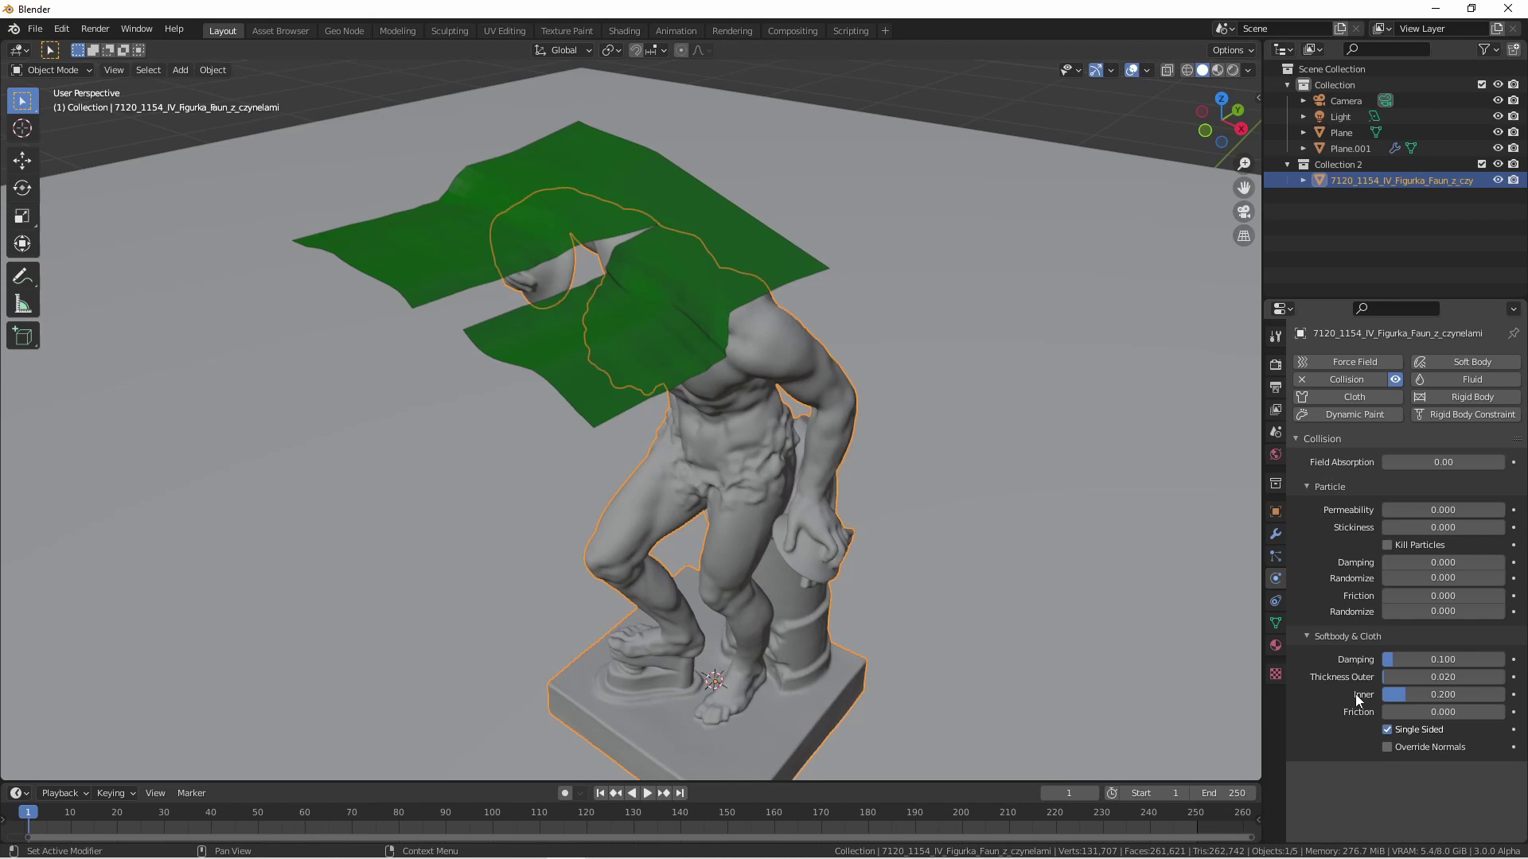
click(1436, 712)
text(0.3)
key(Return)
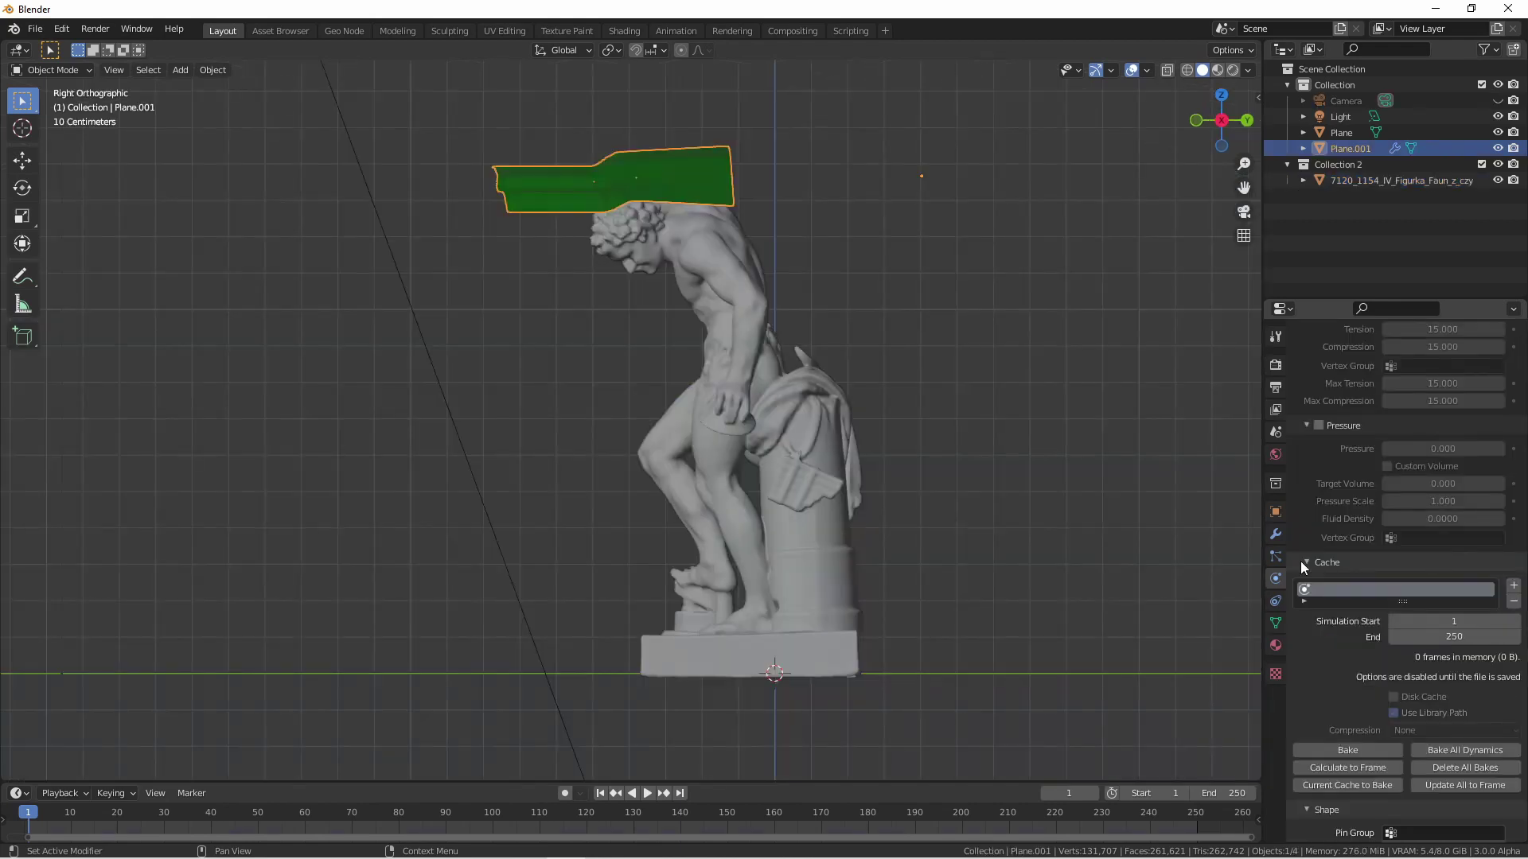
- Bake Plane.001's cloth simulation to cache all 250 frames
click(1341, 748)
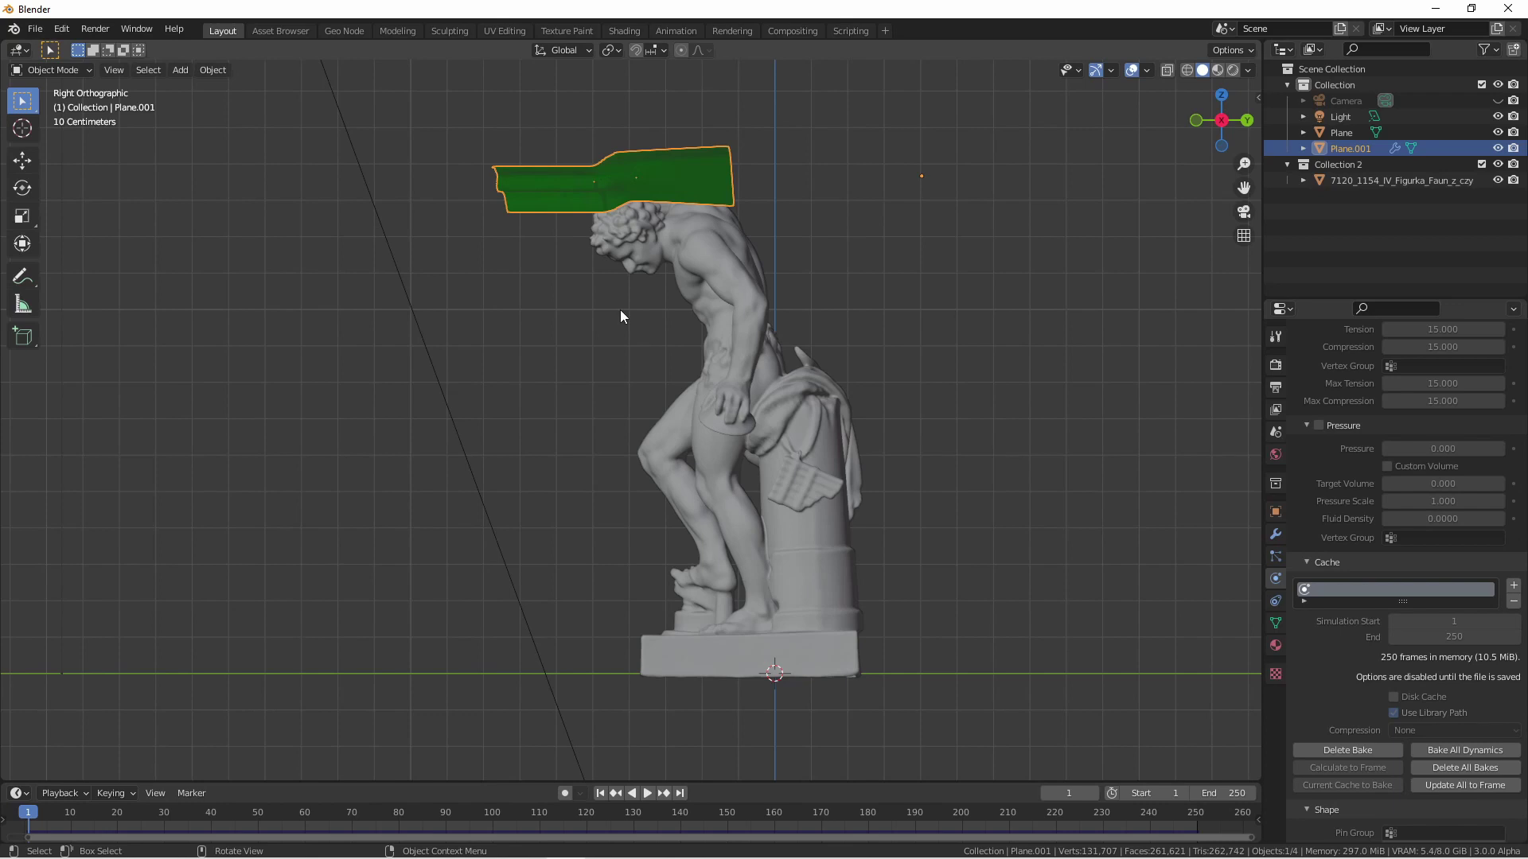
- Rename the faun statue to 'Faun High Poly' in the Outliner
key(KP_1)
click(1351, 180)
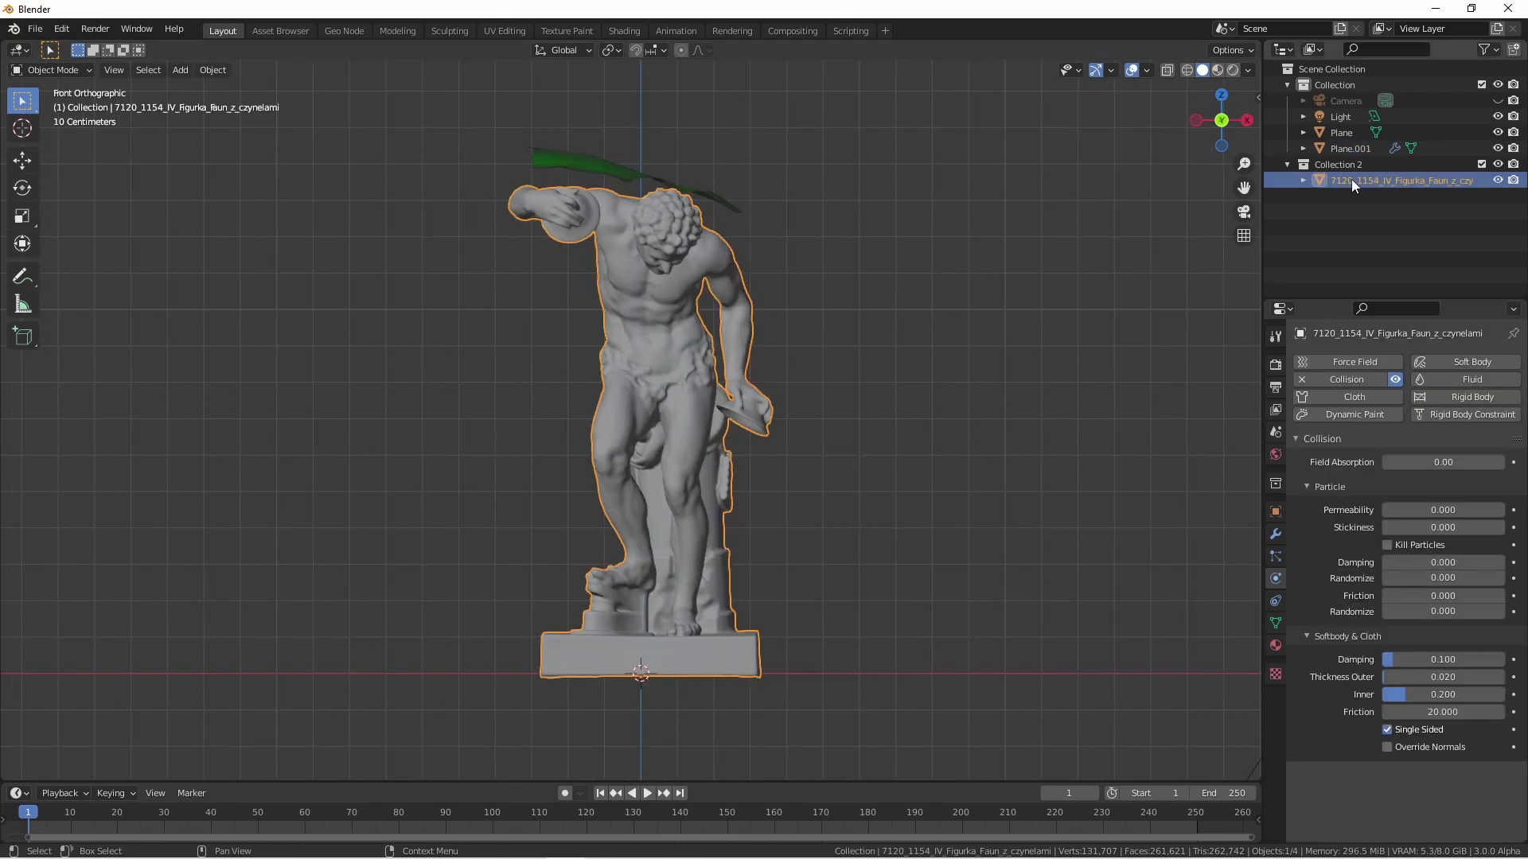
double_click(1351, 180)
text(Faun High Poly)
key(Return)
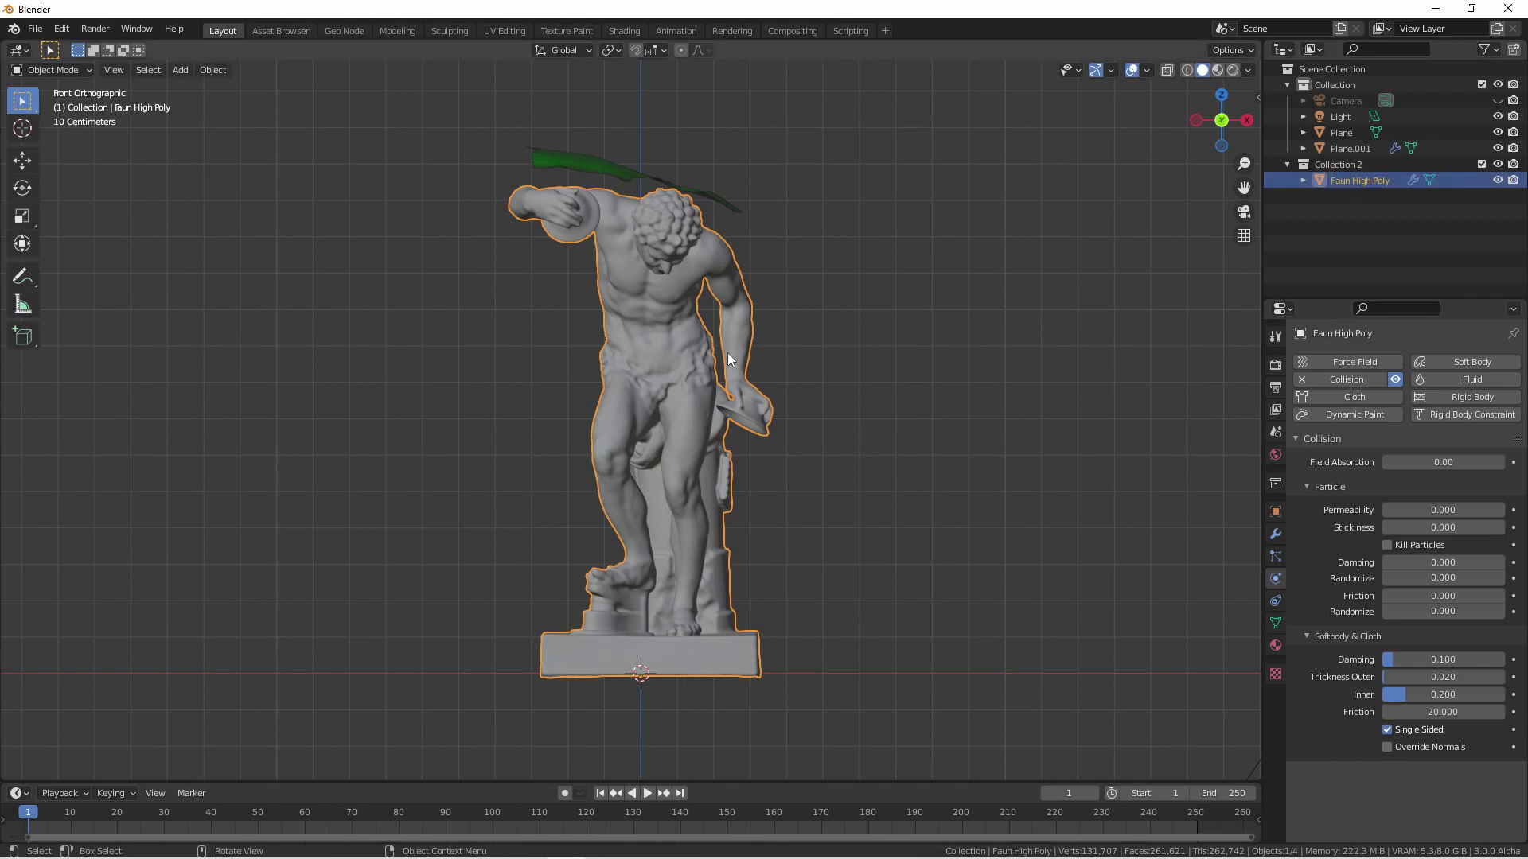
- Duplicate the statue in place as 'Faun Low Poly' and remove its Collision modifier
key(shift+d)
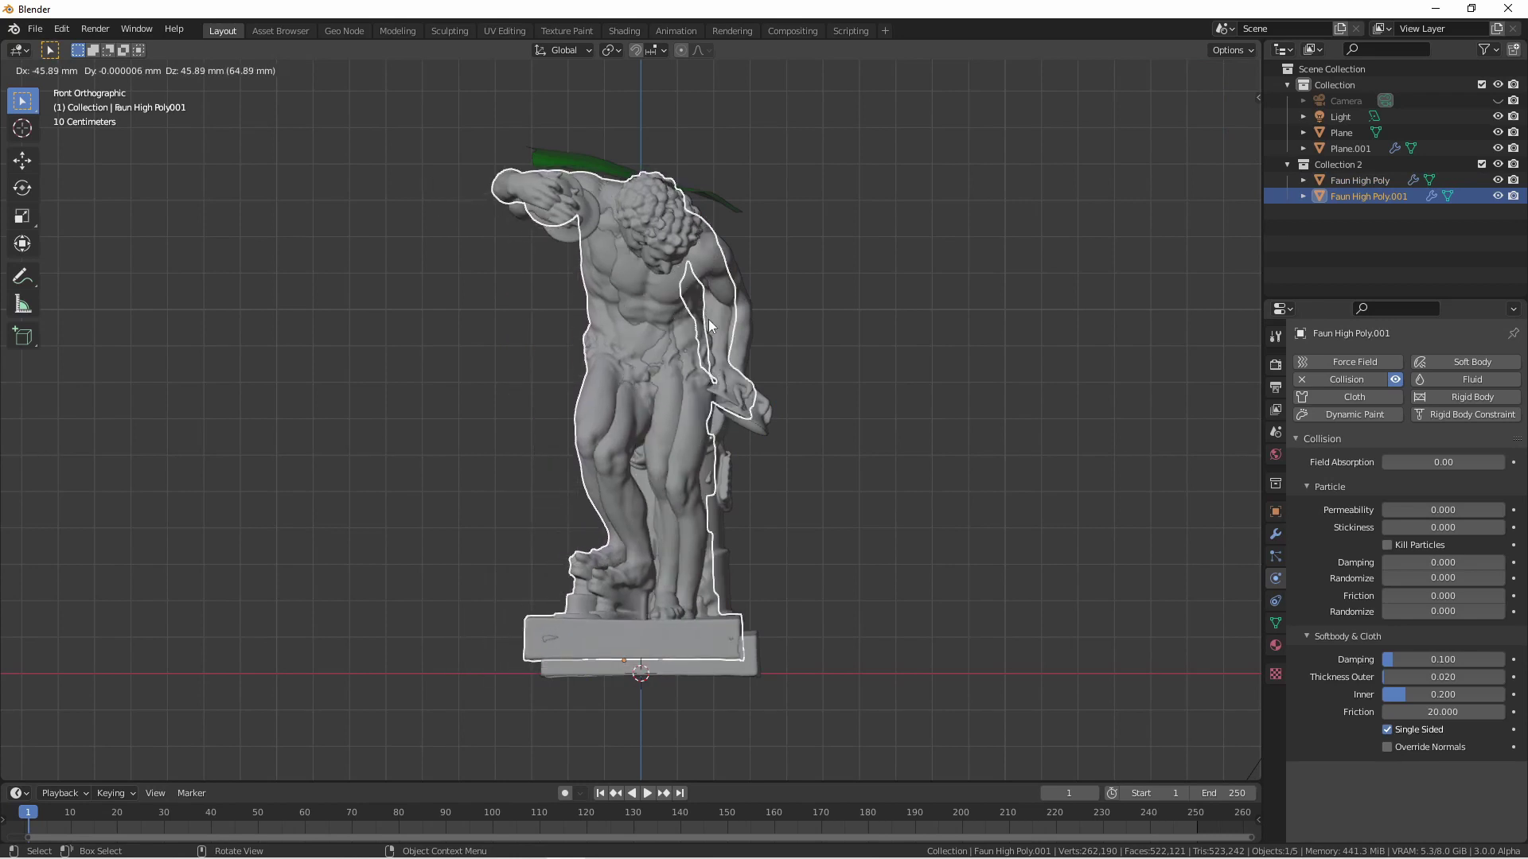
right_click(710, 326)
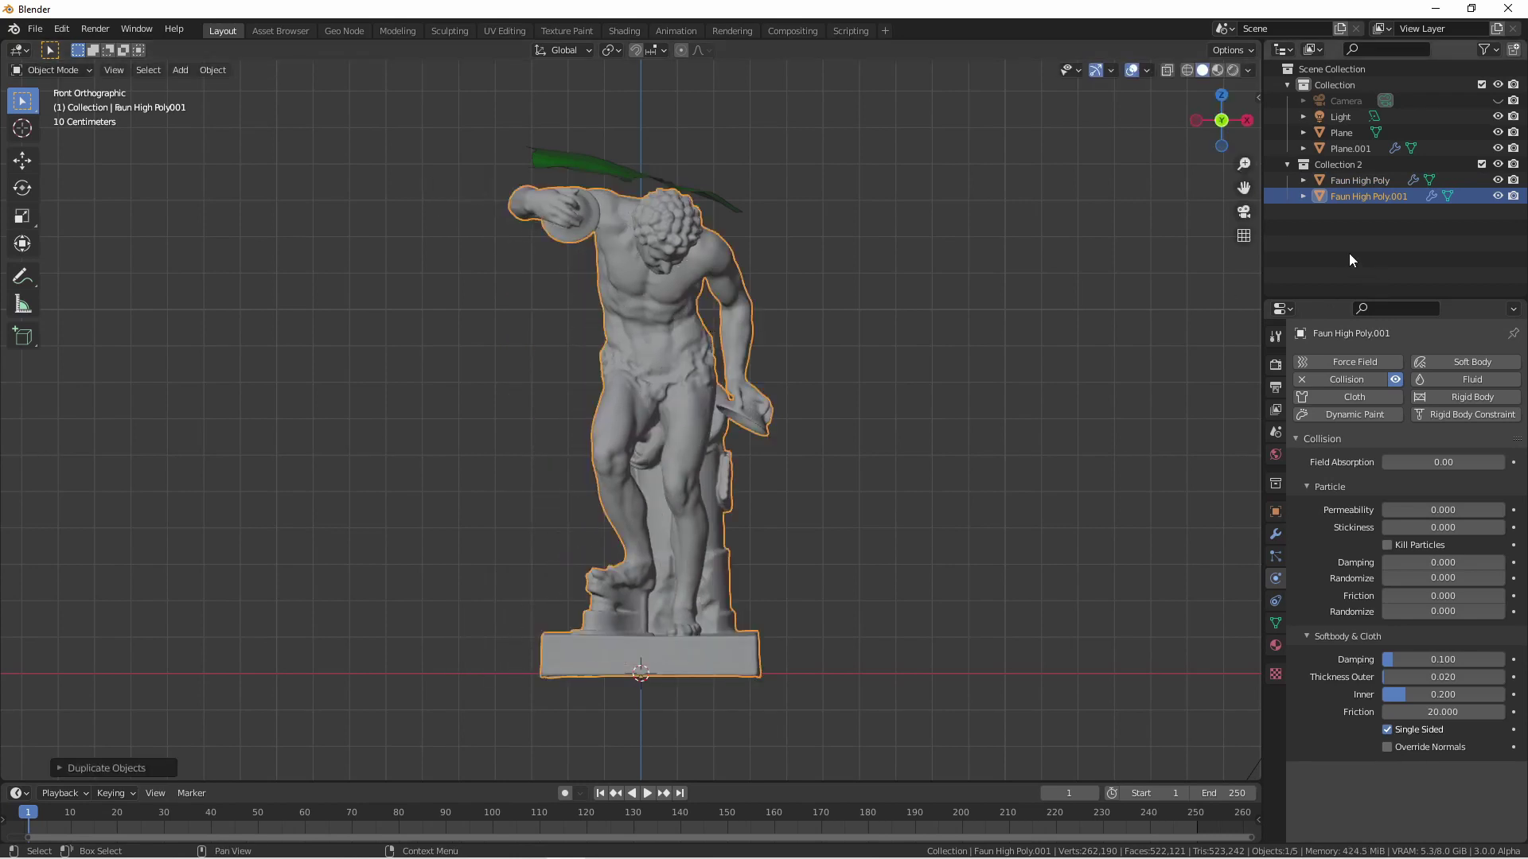
double_click(1353, 196)
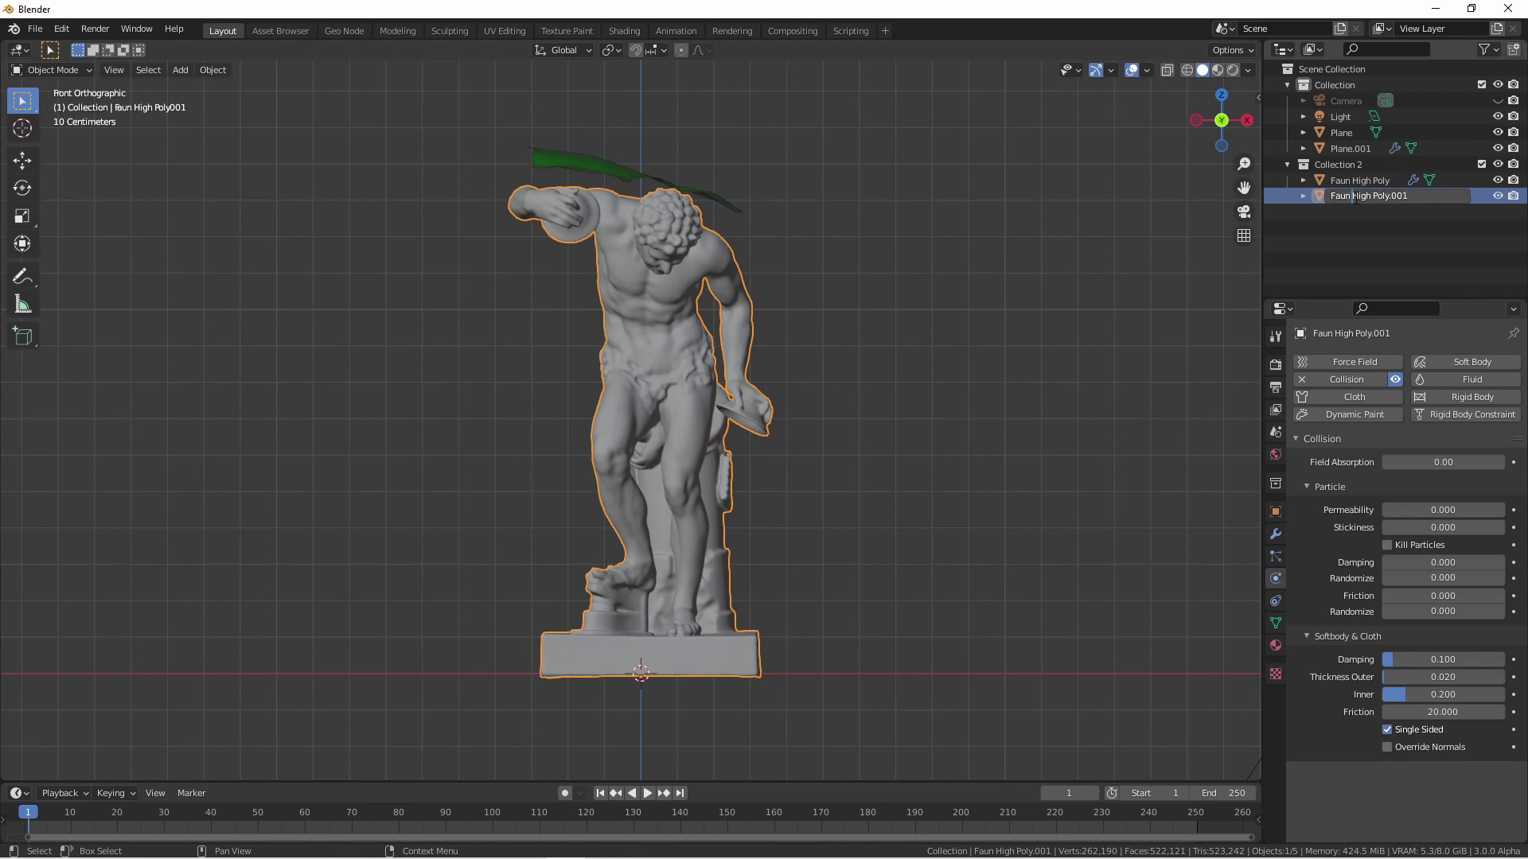
key(shift+End)
text(Low Poly)
key(Return)
click(1276, 535)
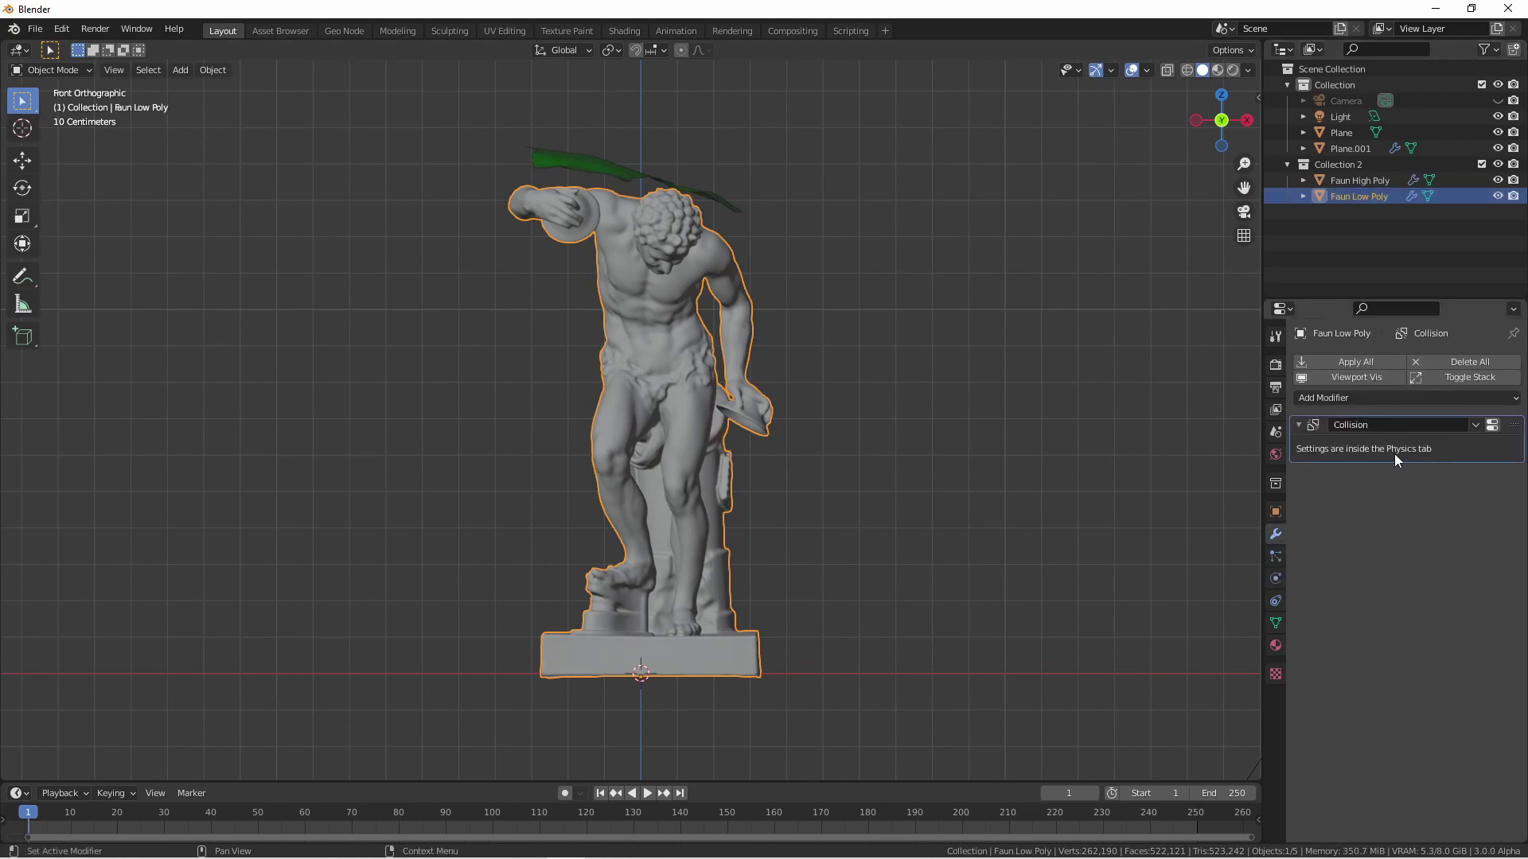
key(ctrl+x)
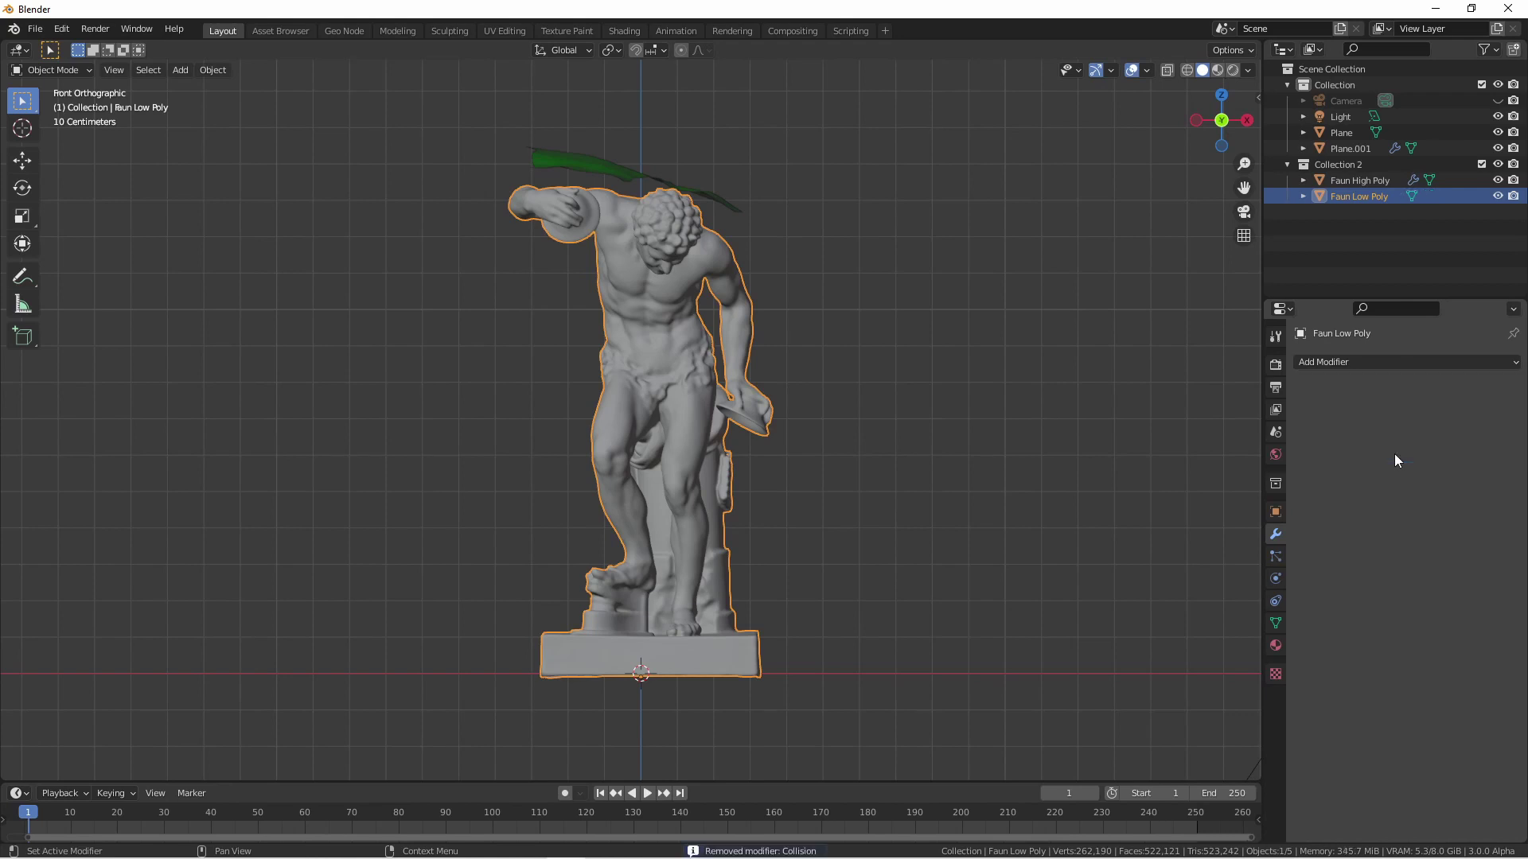
- Hide Faun High Poly and give Faun Low Poly a Decimate modifier at ratio 0.05
click(1497, 180)
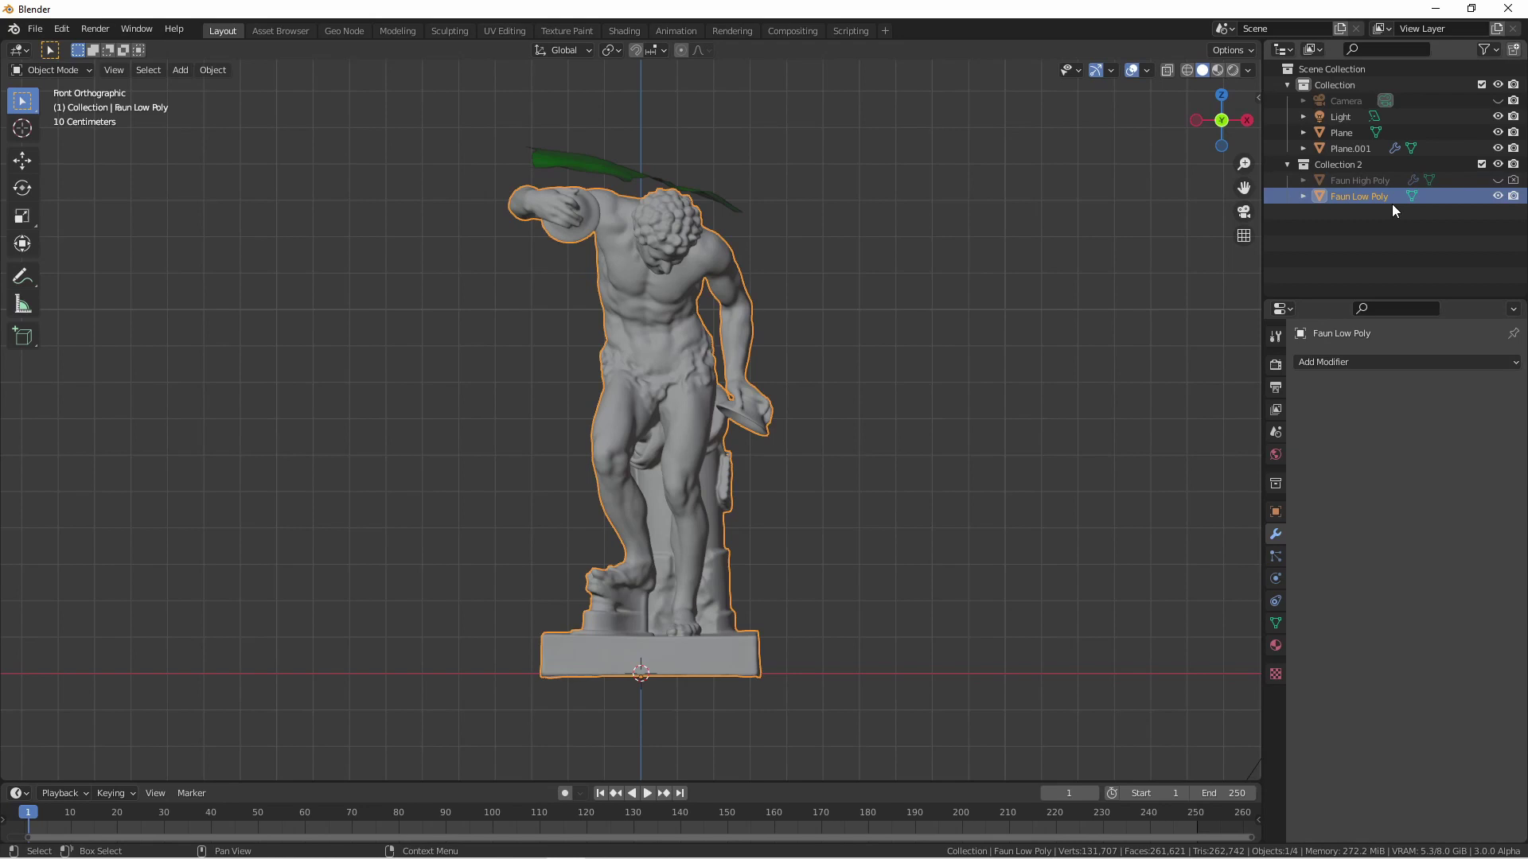
click(1380, 363)
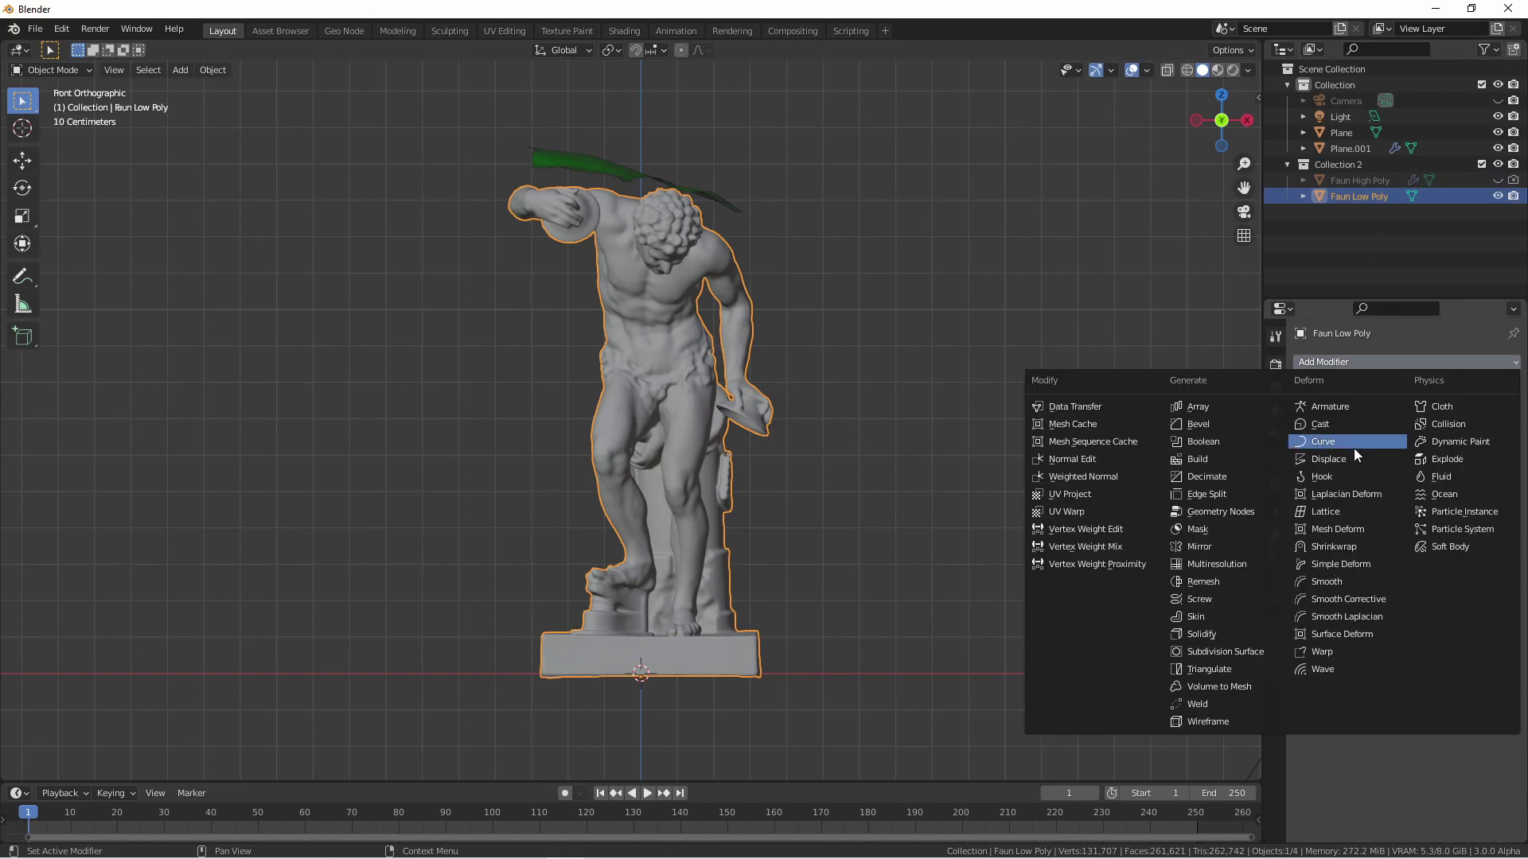
click(1205, 477)
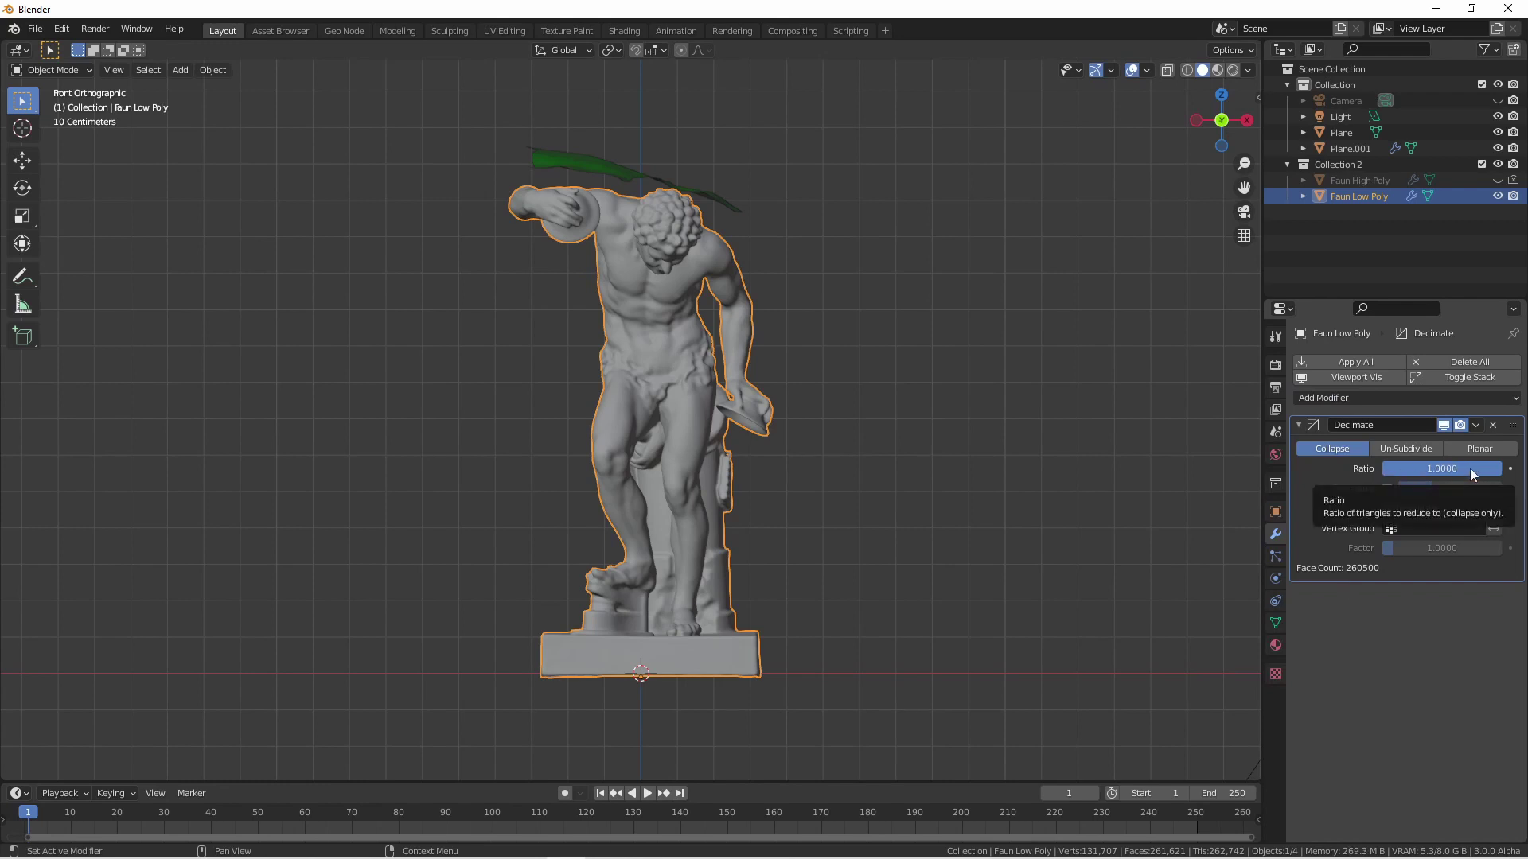
drag(1469, 468, 1445, 467)
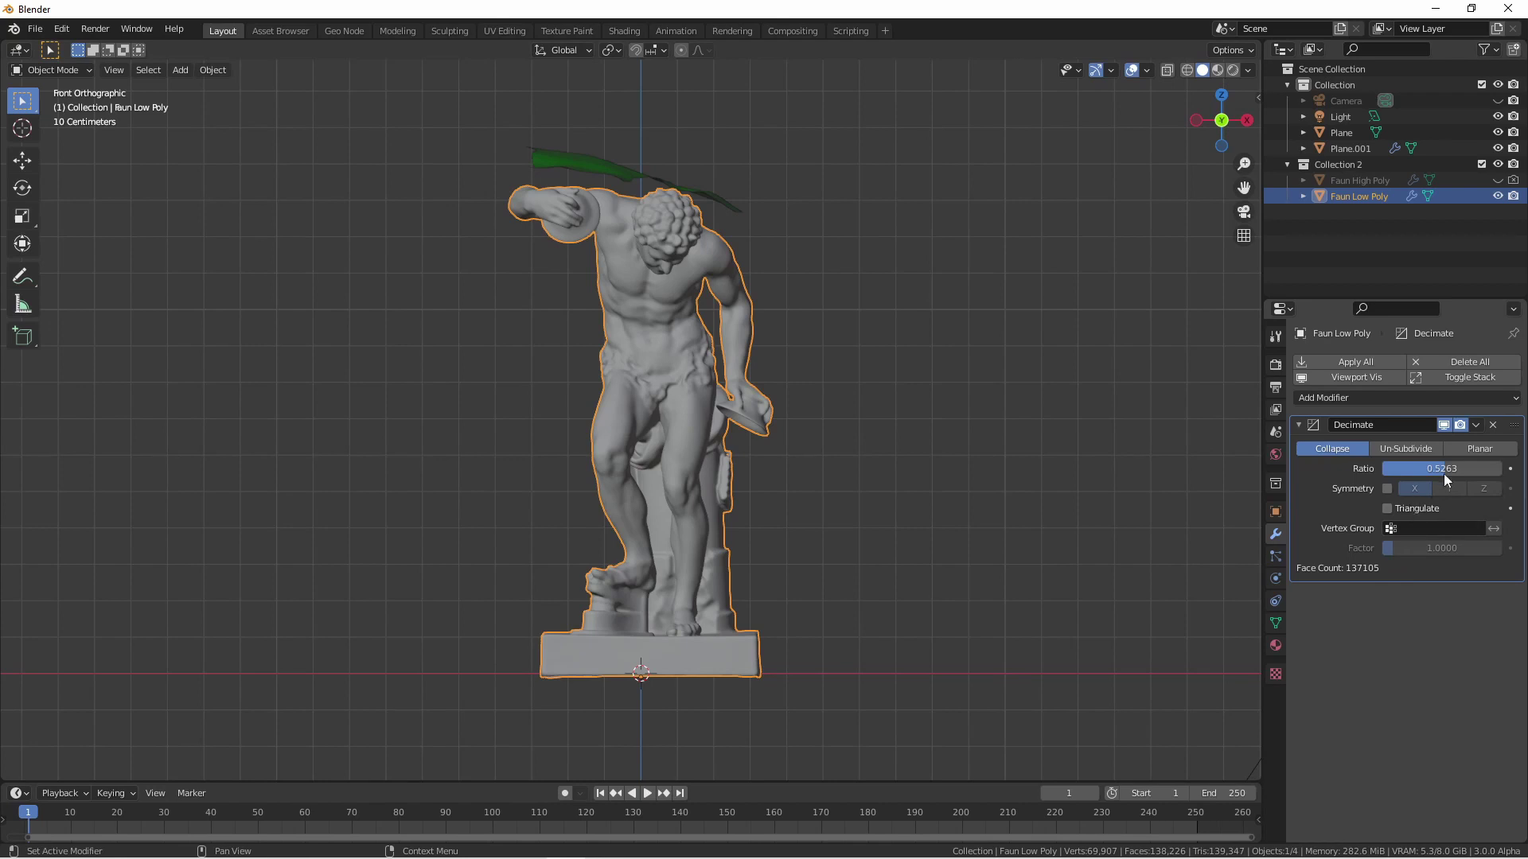
drag(1443, 471, 1390, 473)
click(1390, 470)
text(0.05)
key(Return)
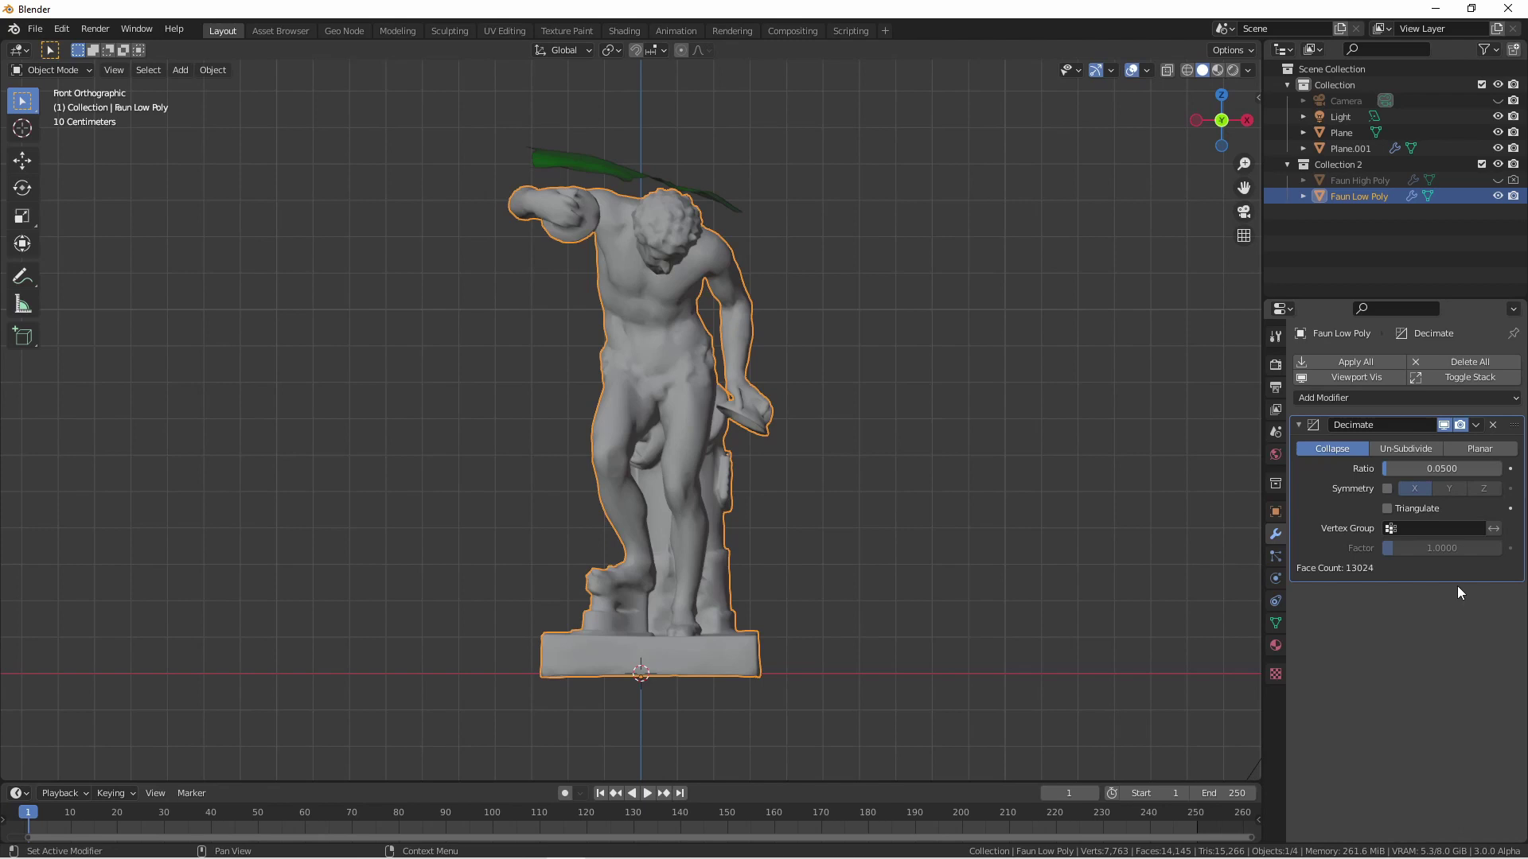
middle_drag(764, 382, 705, 339)
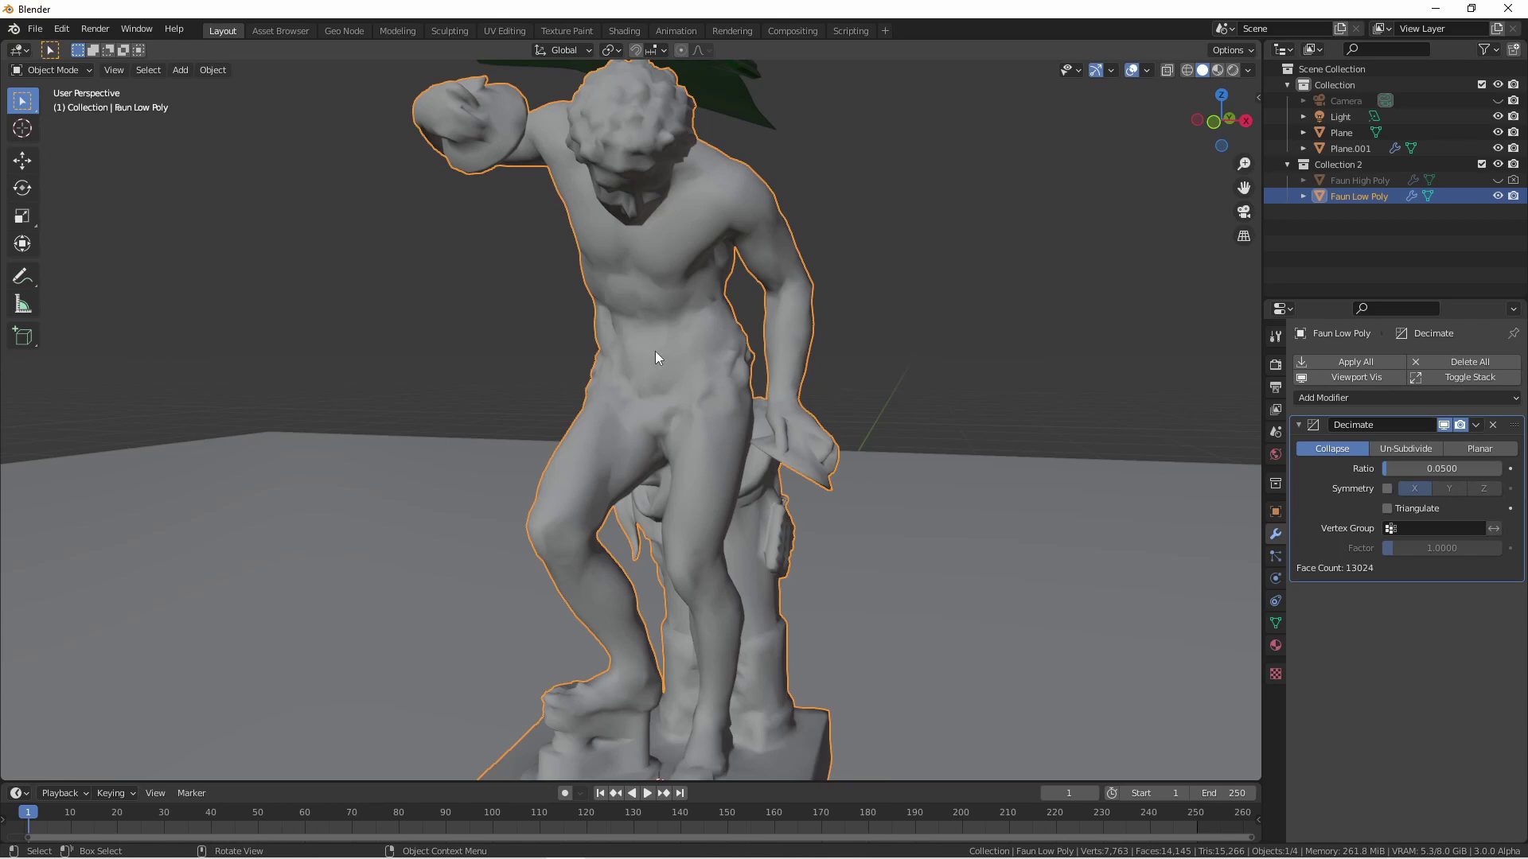
- Apply Faun Low Poly's Decimate modifier in the front view
key(KP_1)
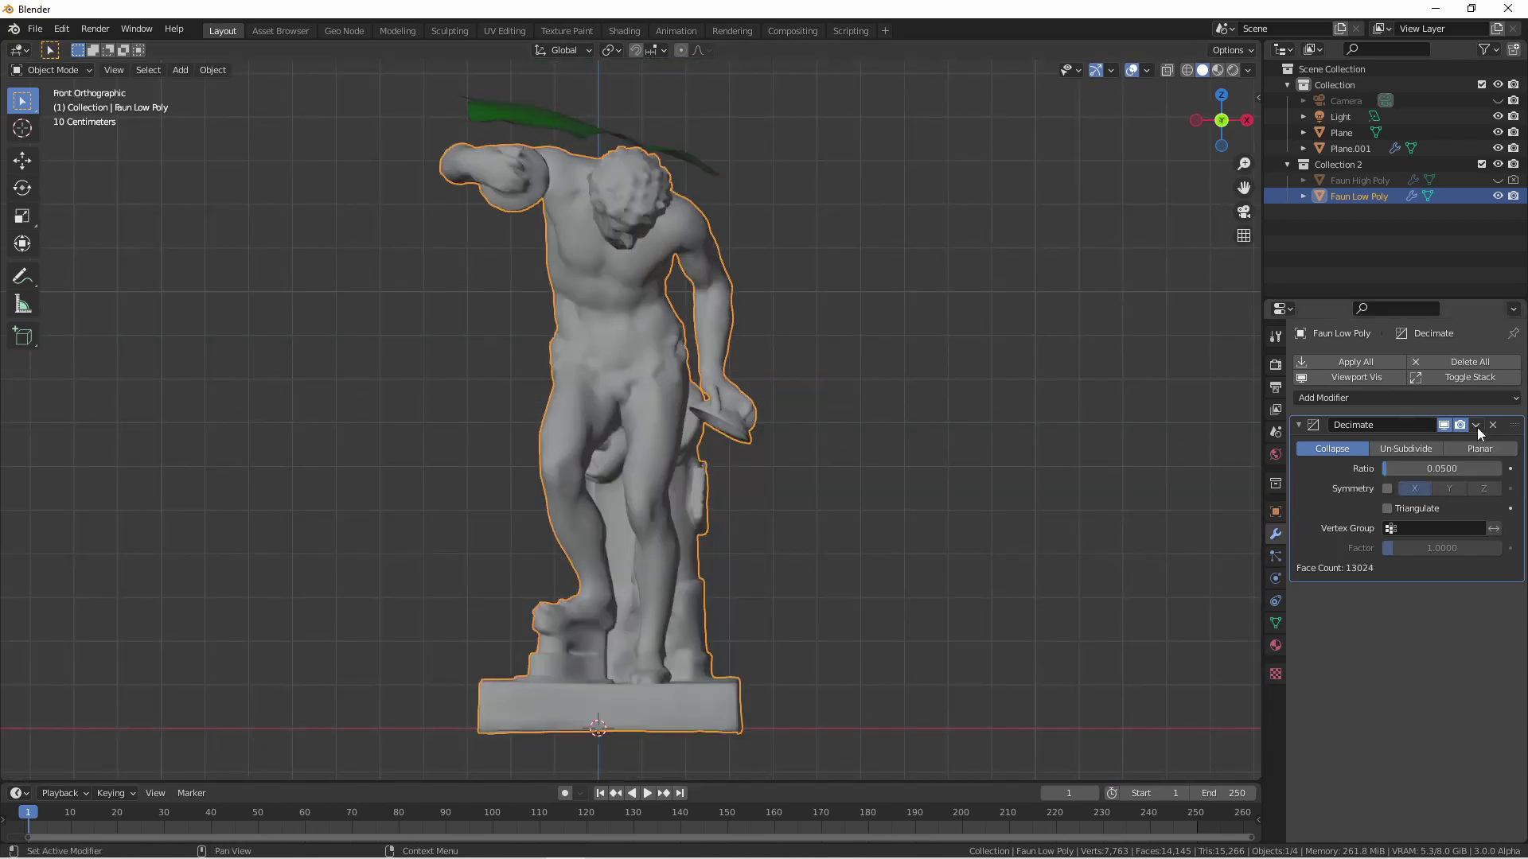
click(1477, 427)
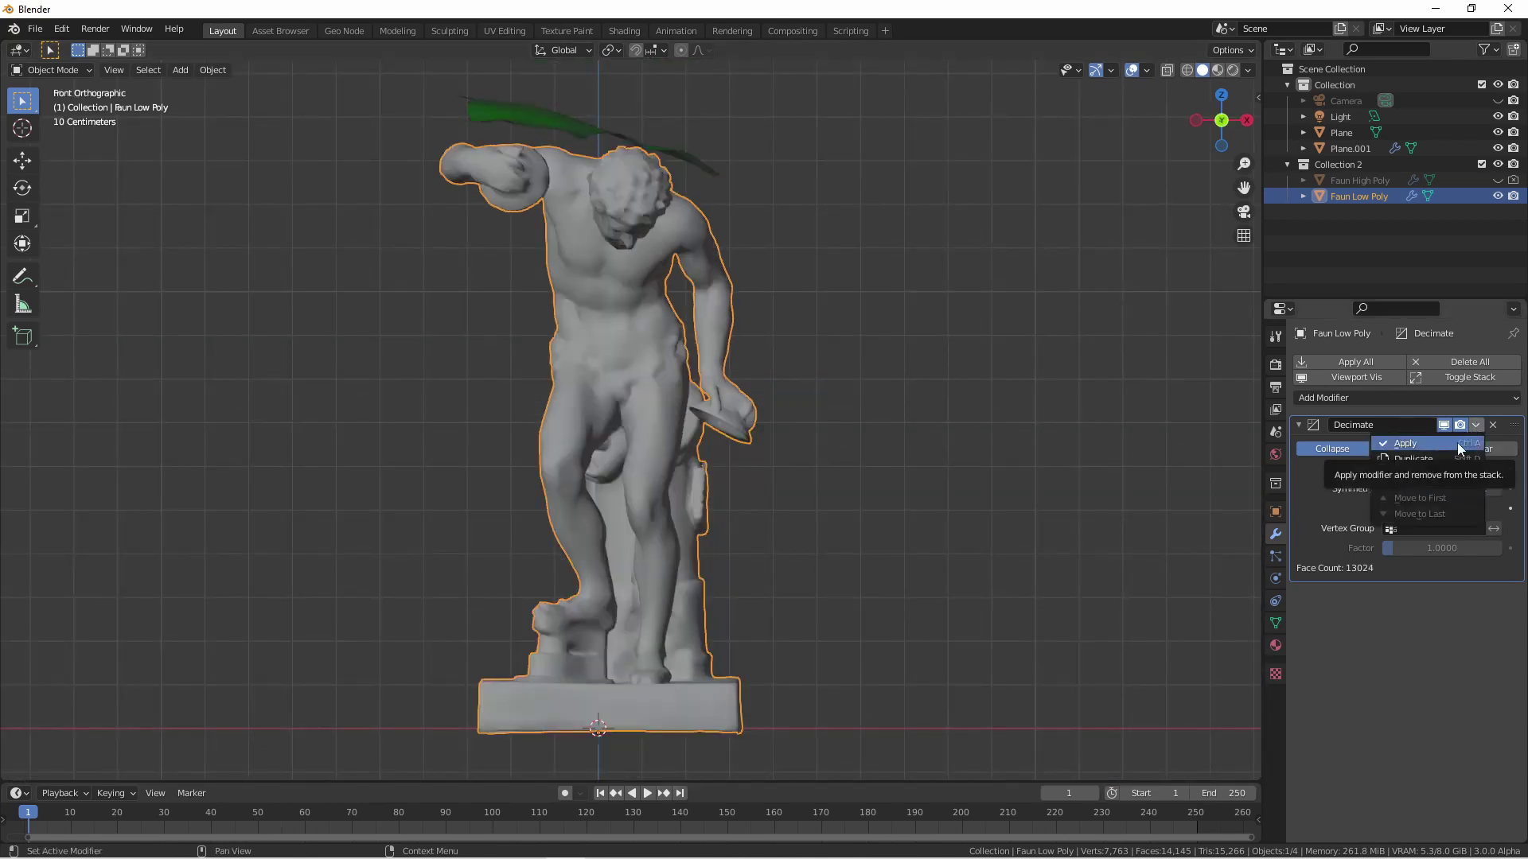
click(1430, 442)
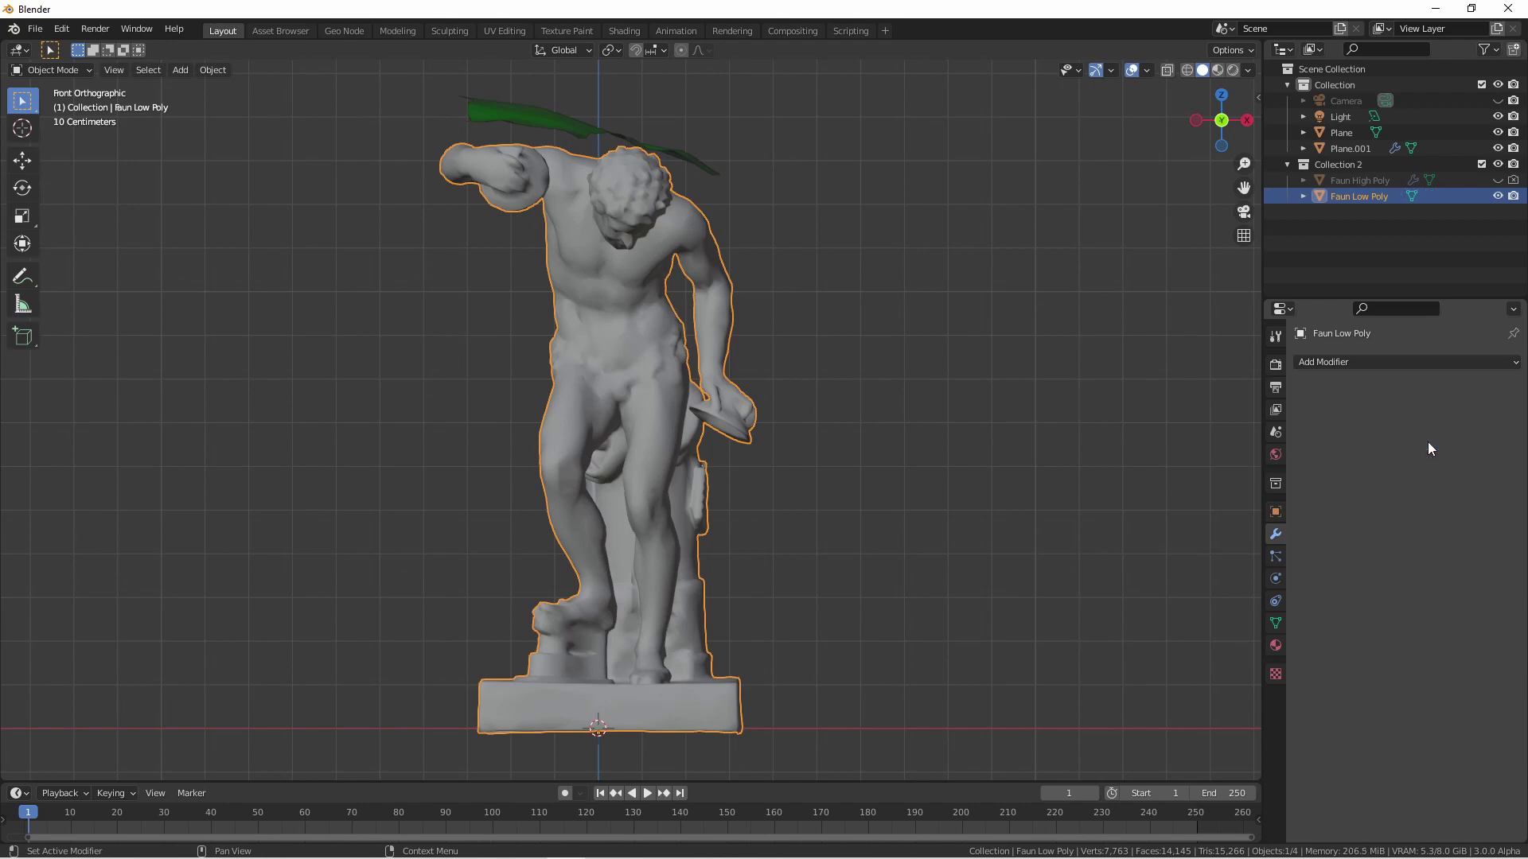
- Add Collision physics to Faun Low Poly
click(1368, 362)
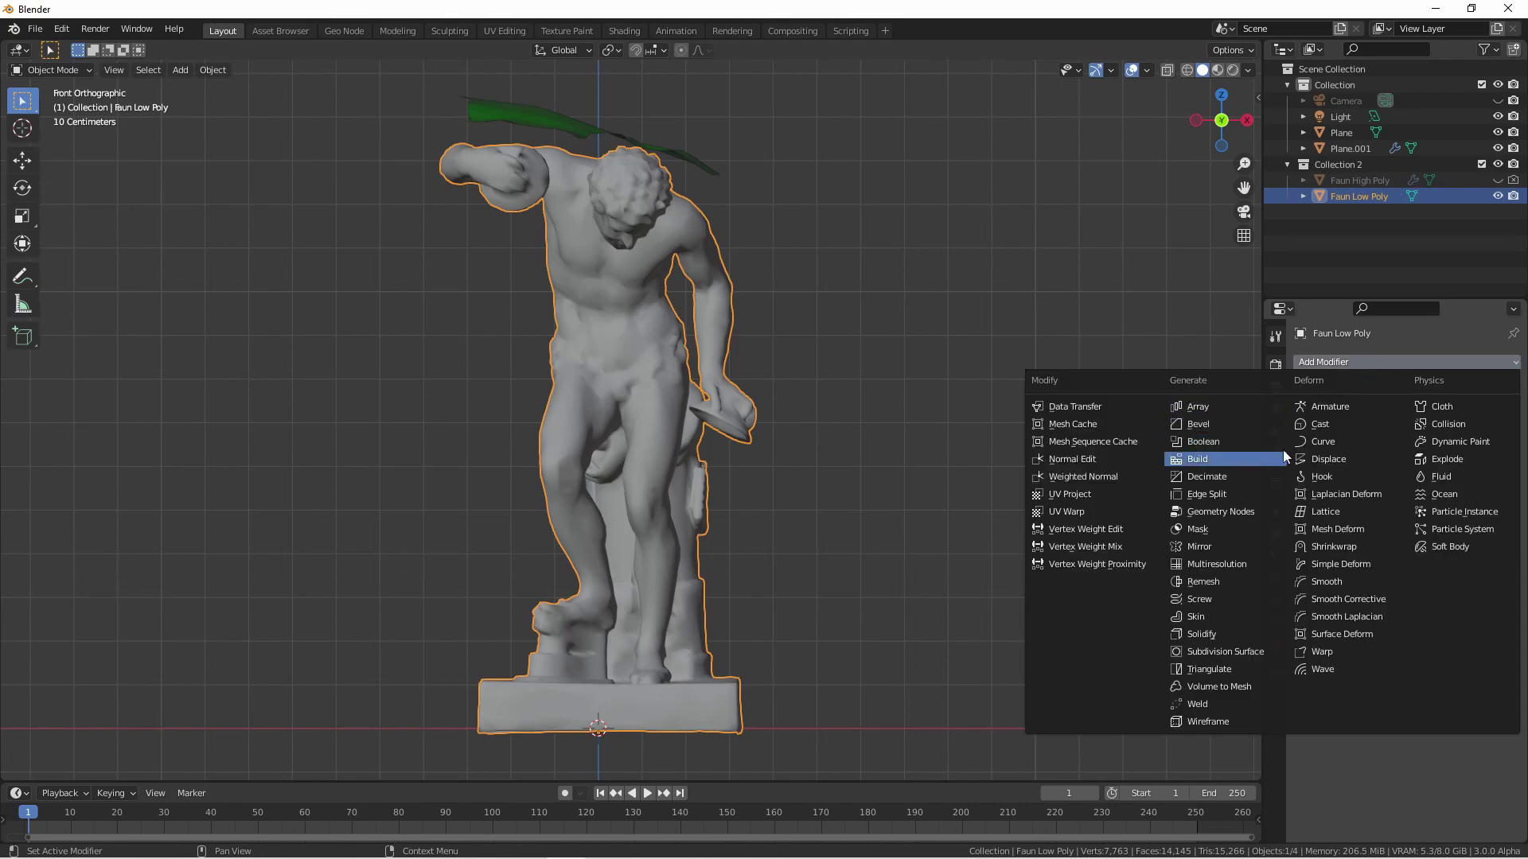
click(1445, 424)
click(1491, 426)
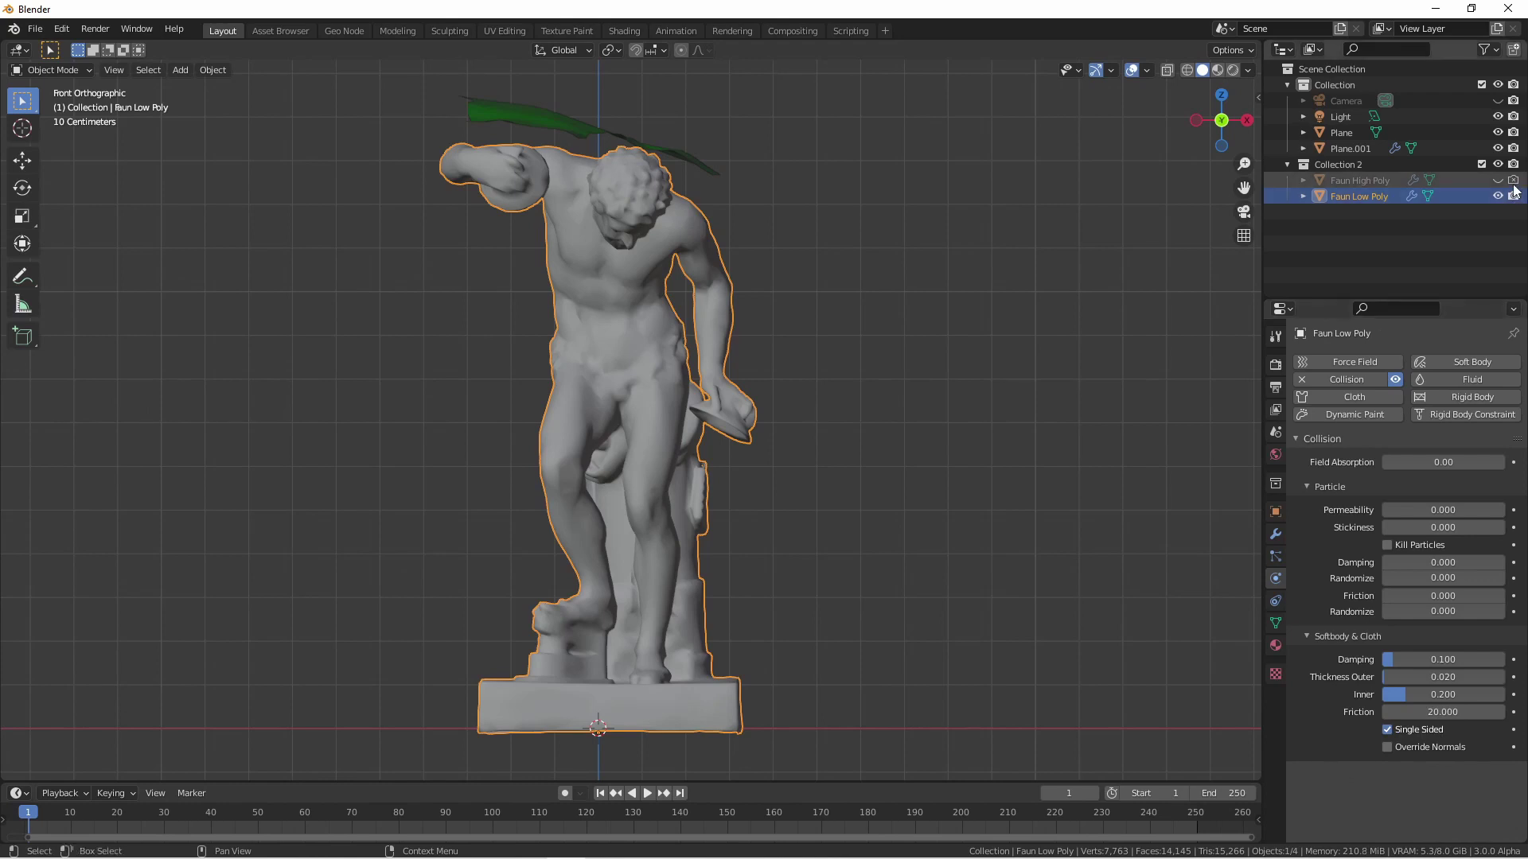
- Turn off Faun High Poly's collision, then delete and rebake Plane.001's cloth cache
click(1356, 182)
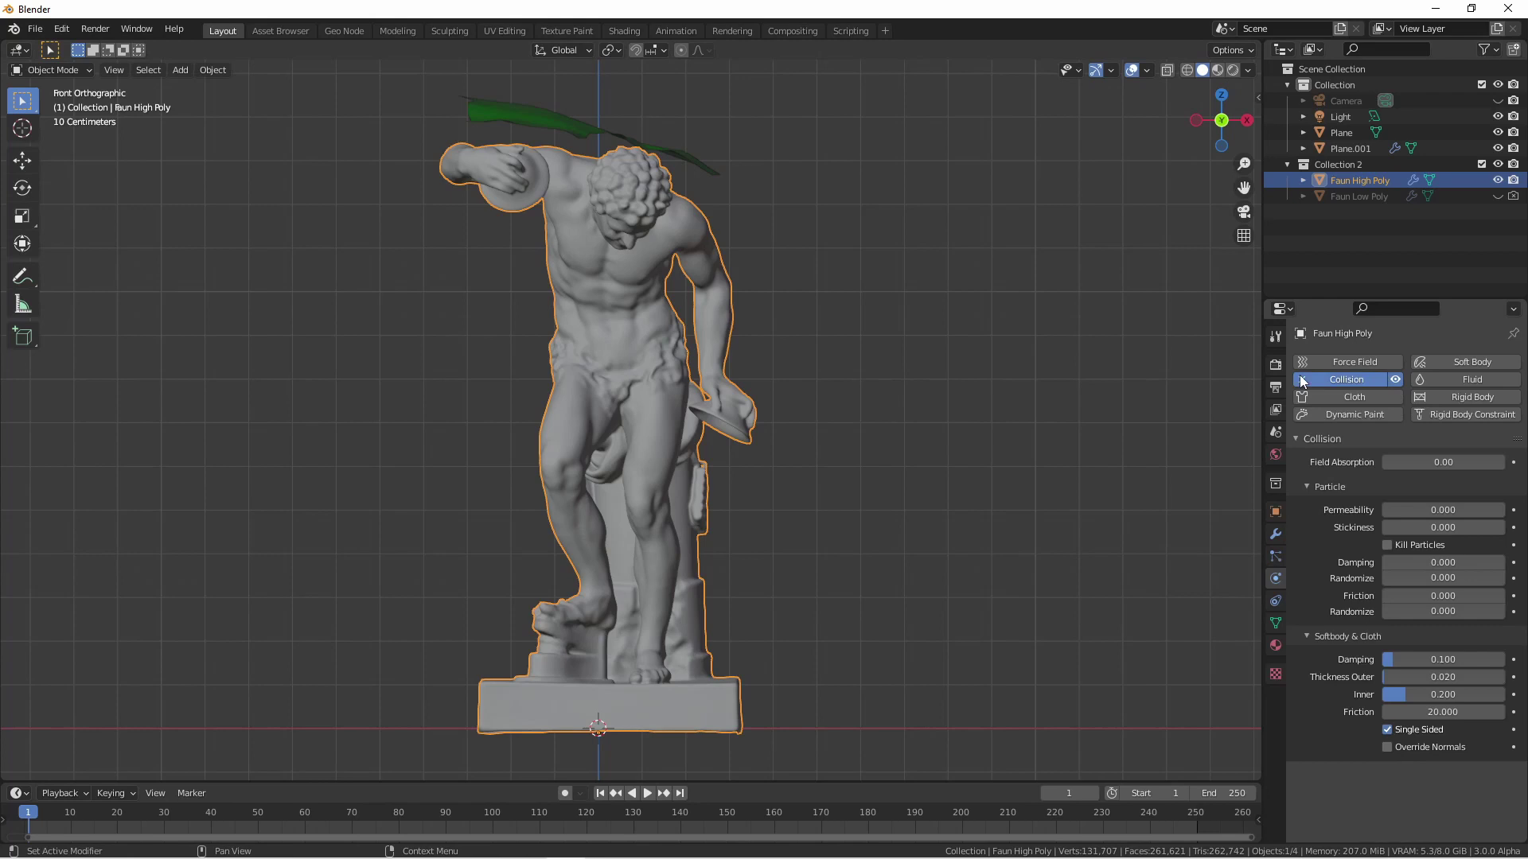
click(1302, 380)
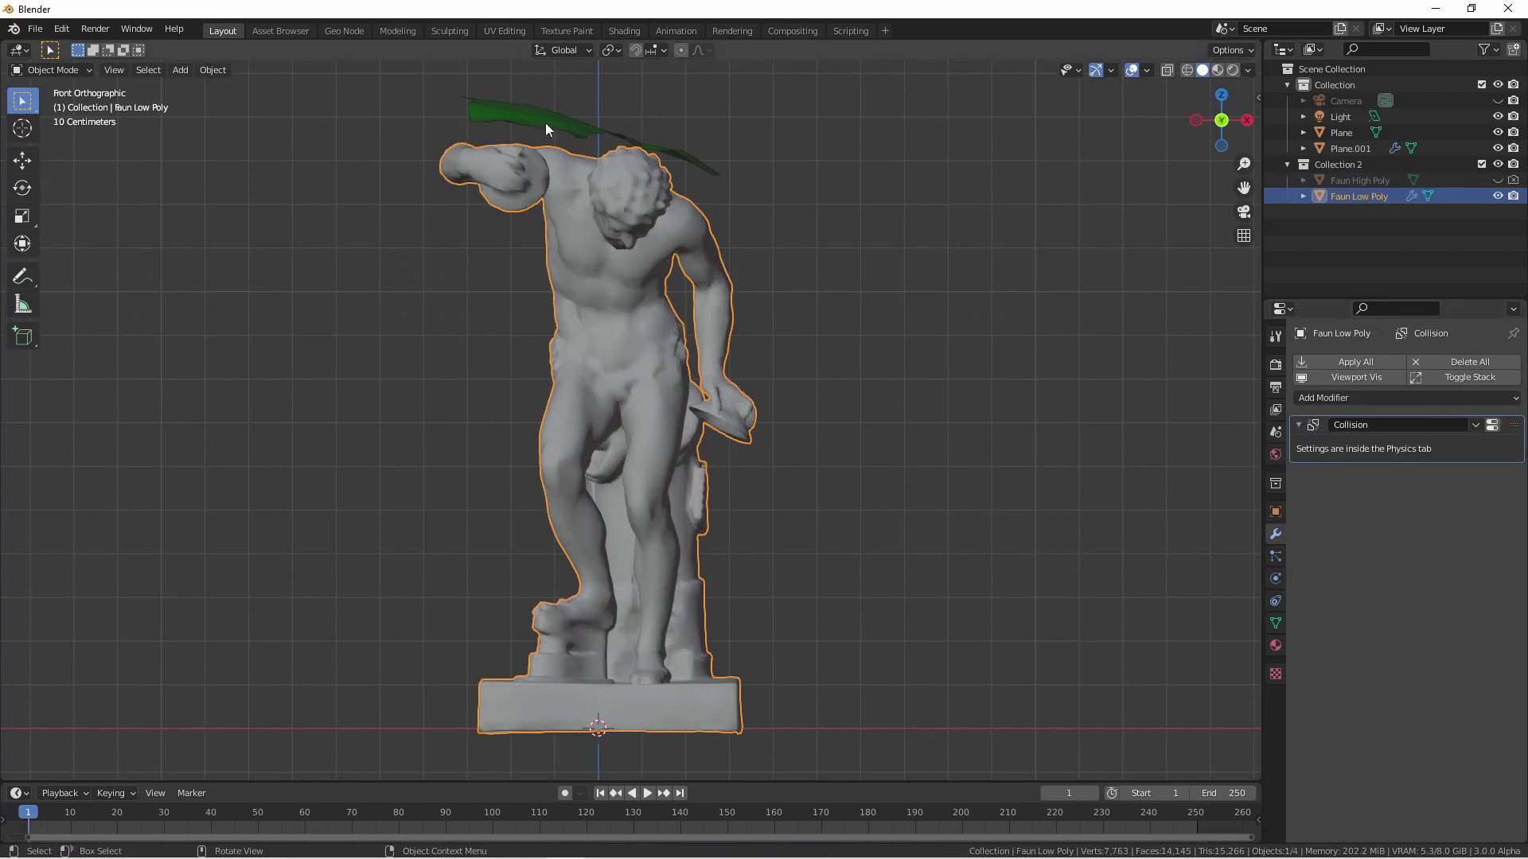
click(545, 122)
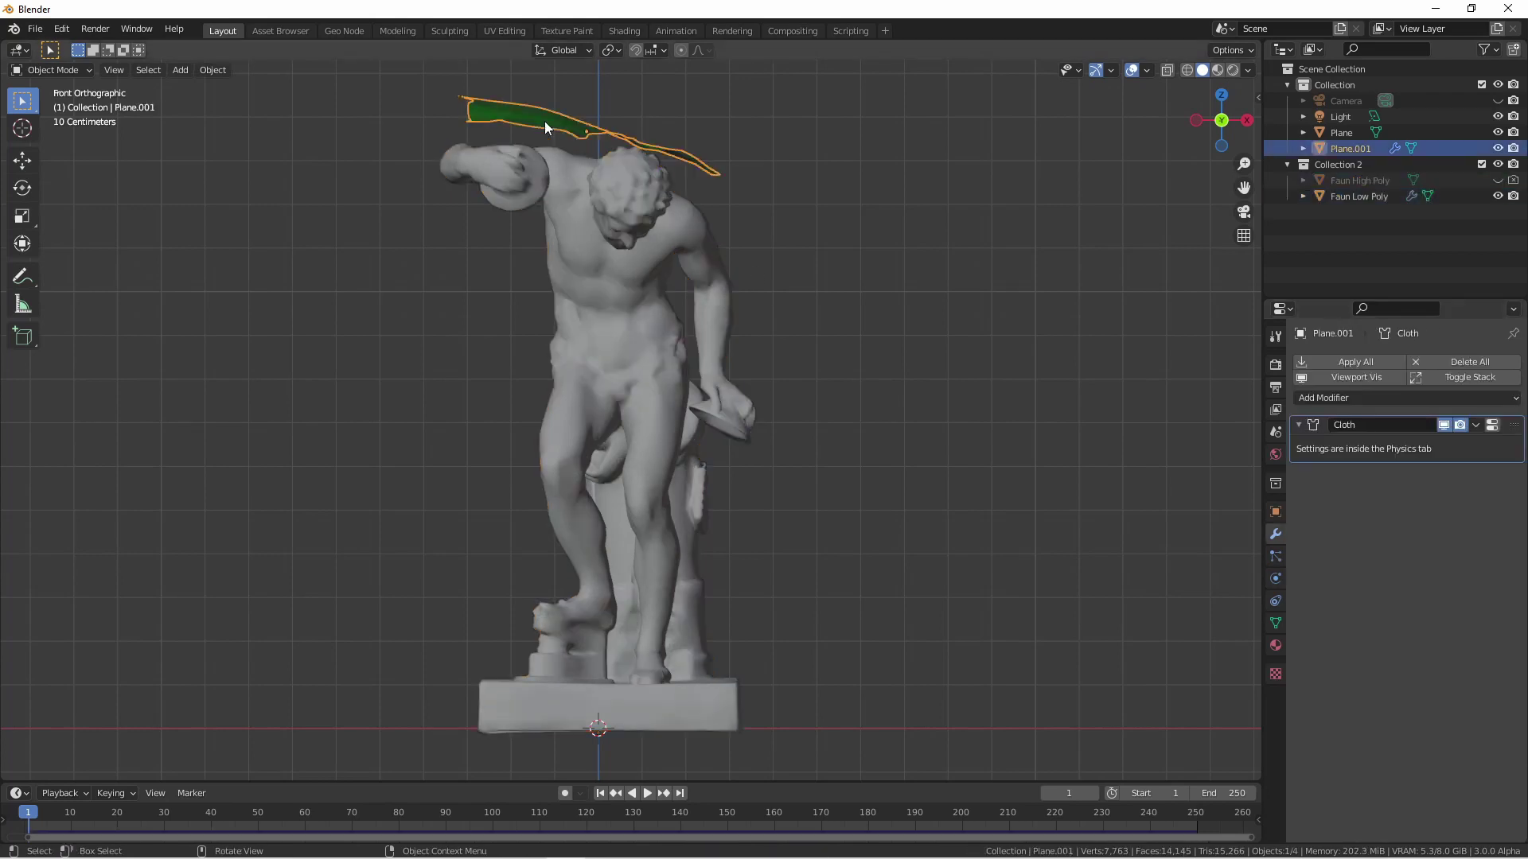
click(1278, 578)
scroll(1315, 636, down, 10)
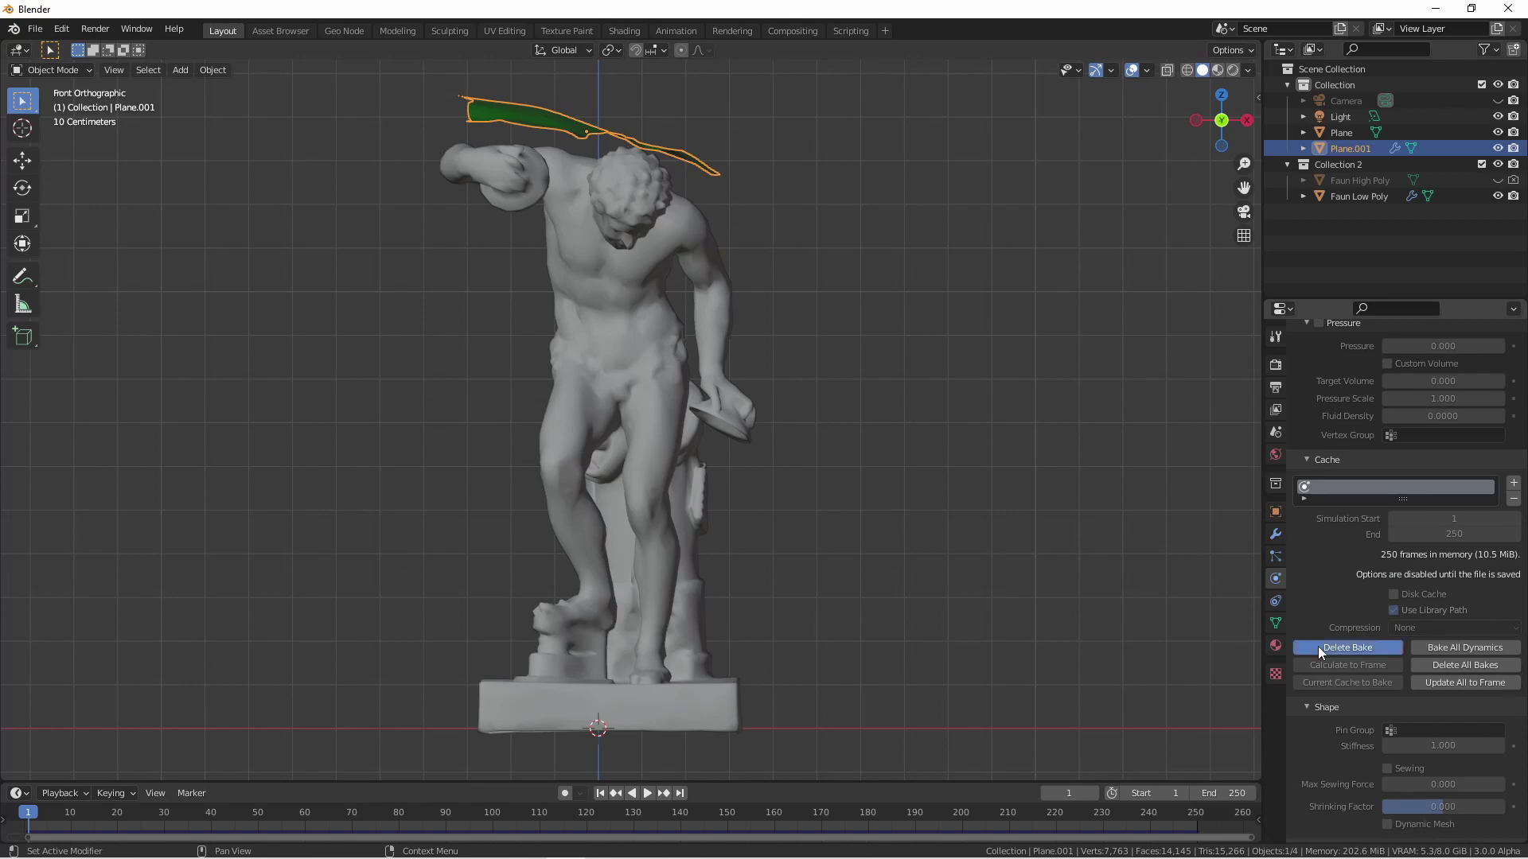
click(1318, 647)
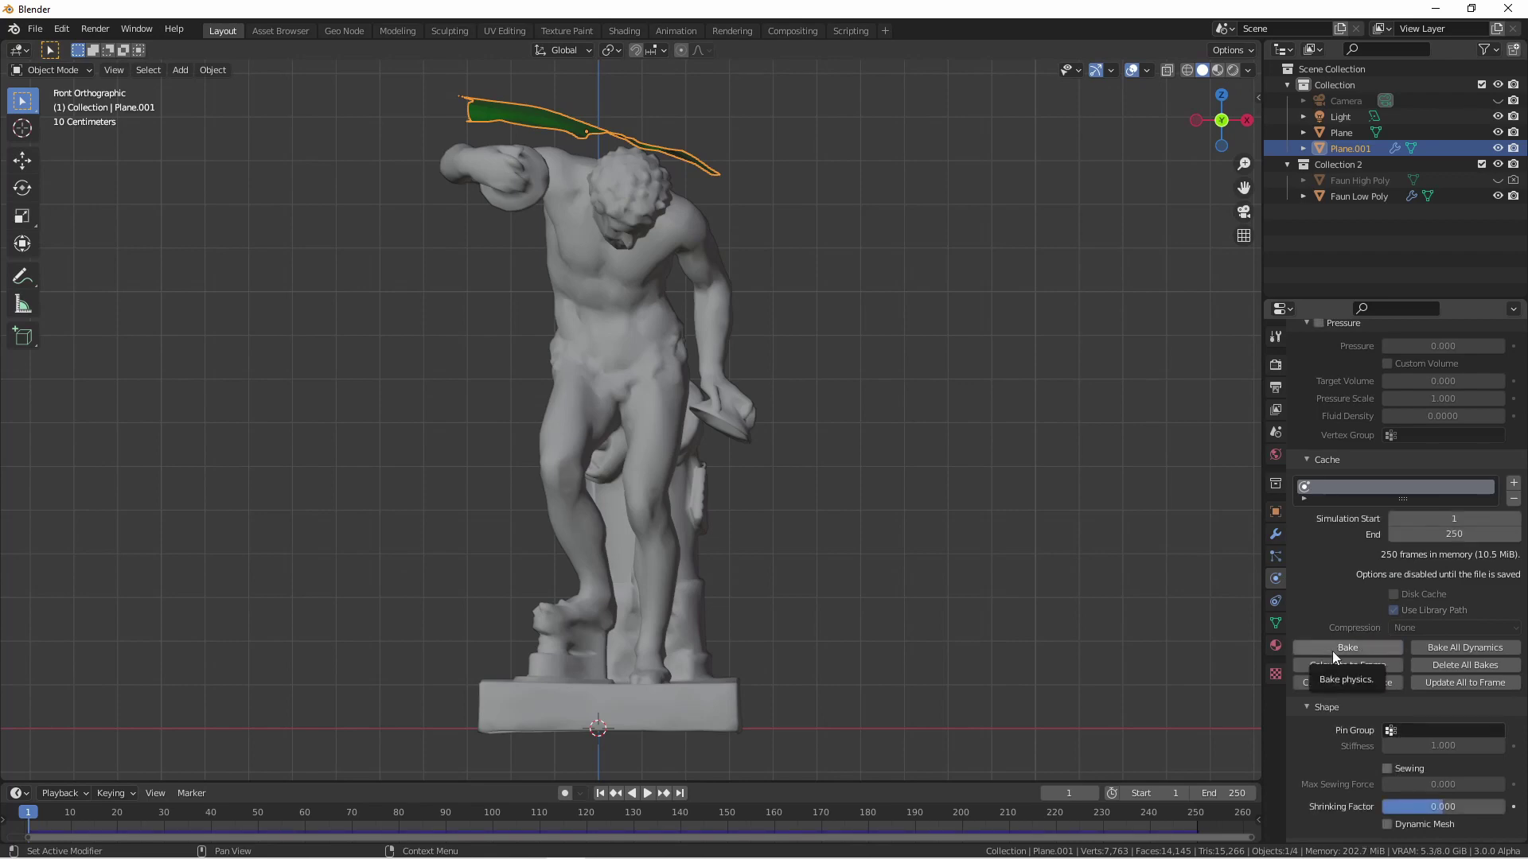
click(1332, 651)
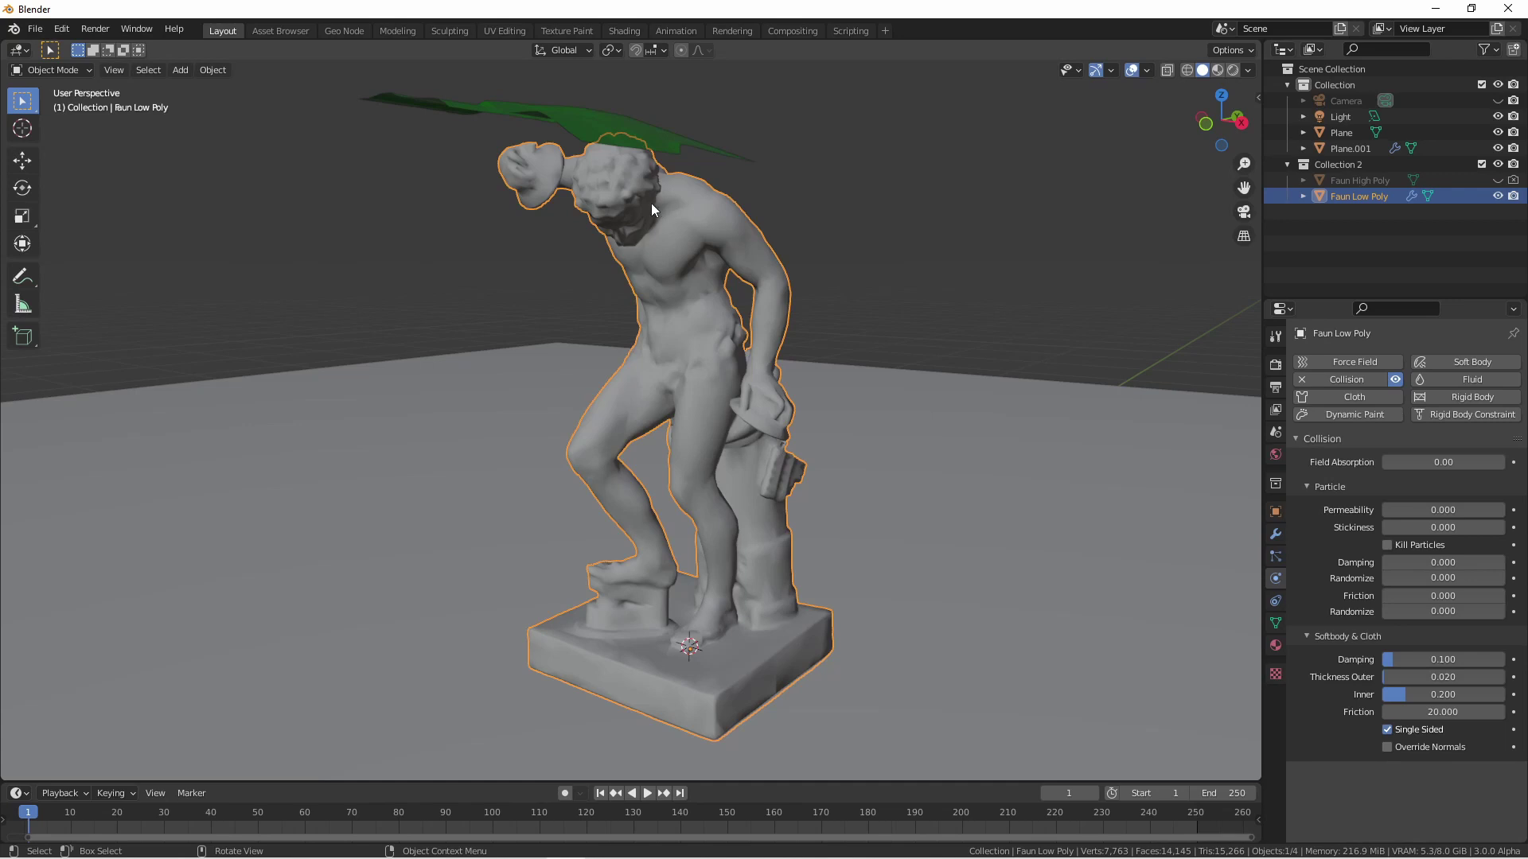
- Preview the cloth drop, then hide Faun Low Poly and show Faun High Poly
key(space)
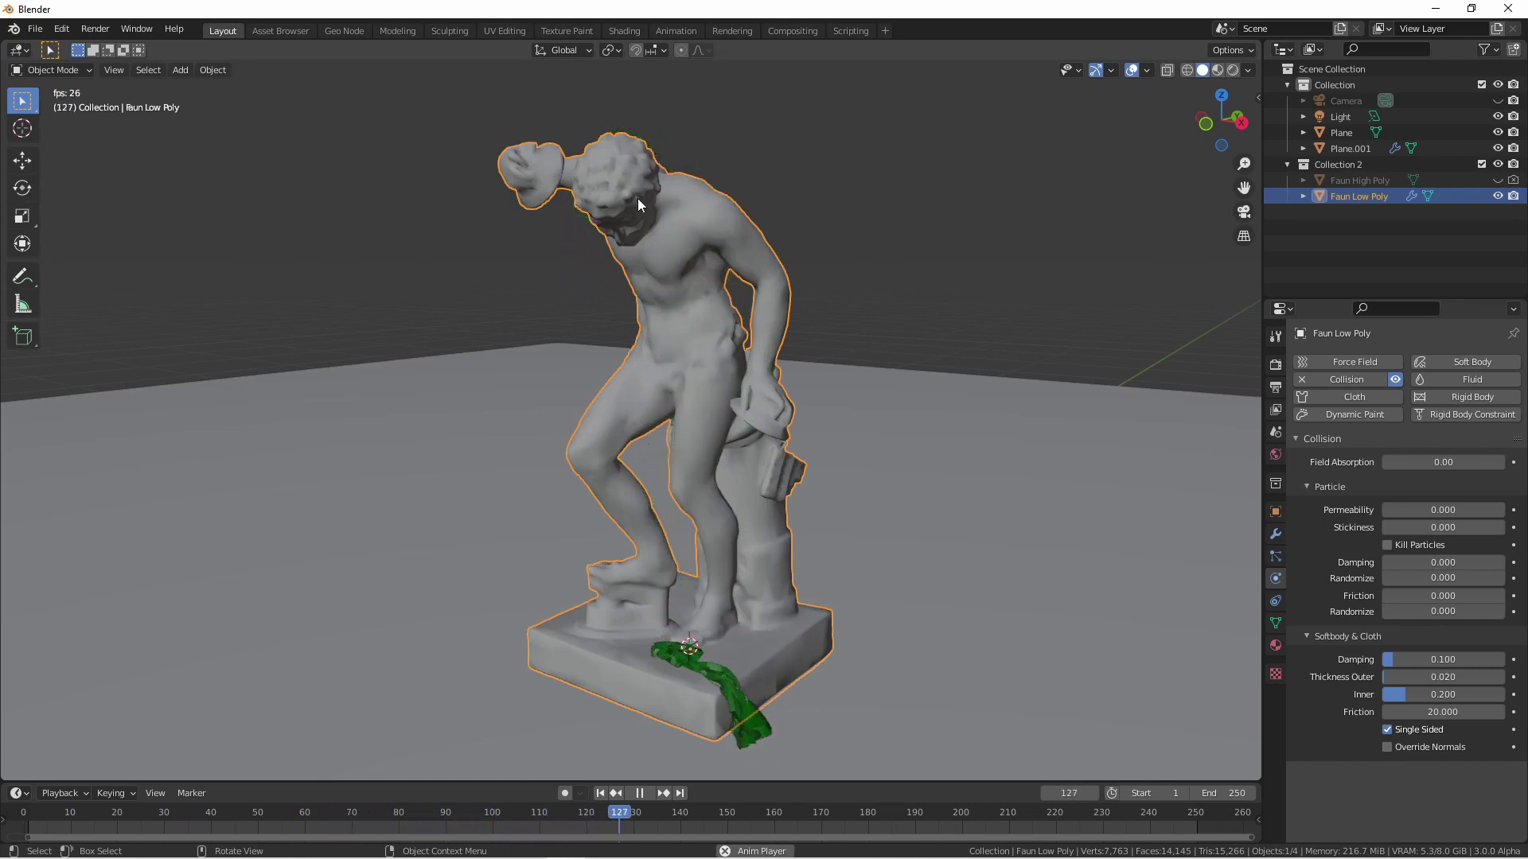
key(space)
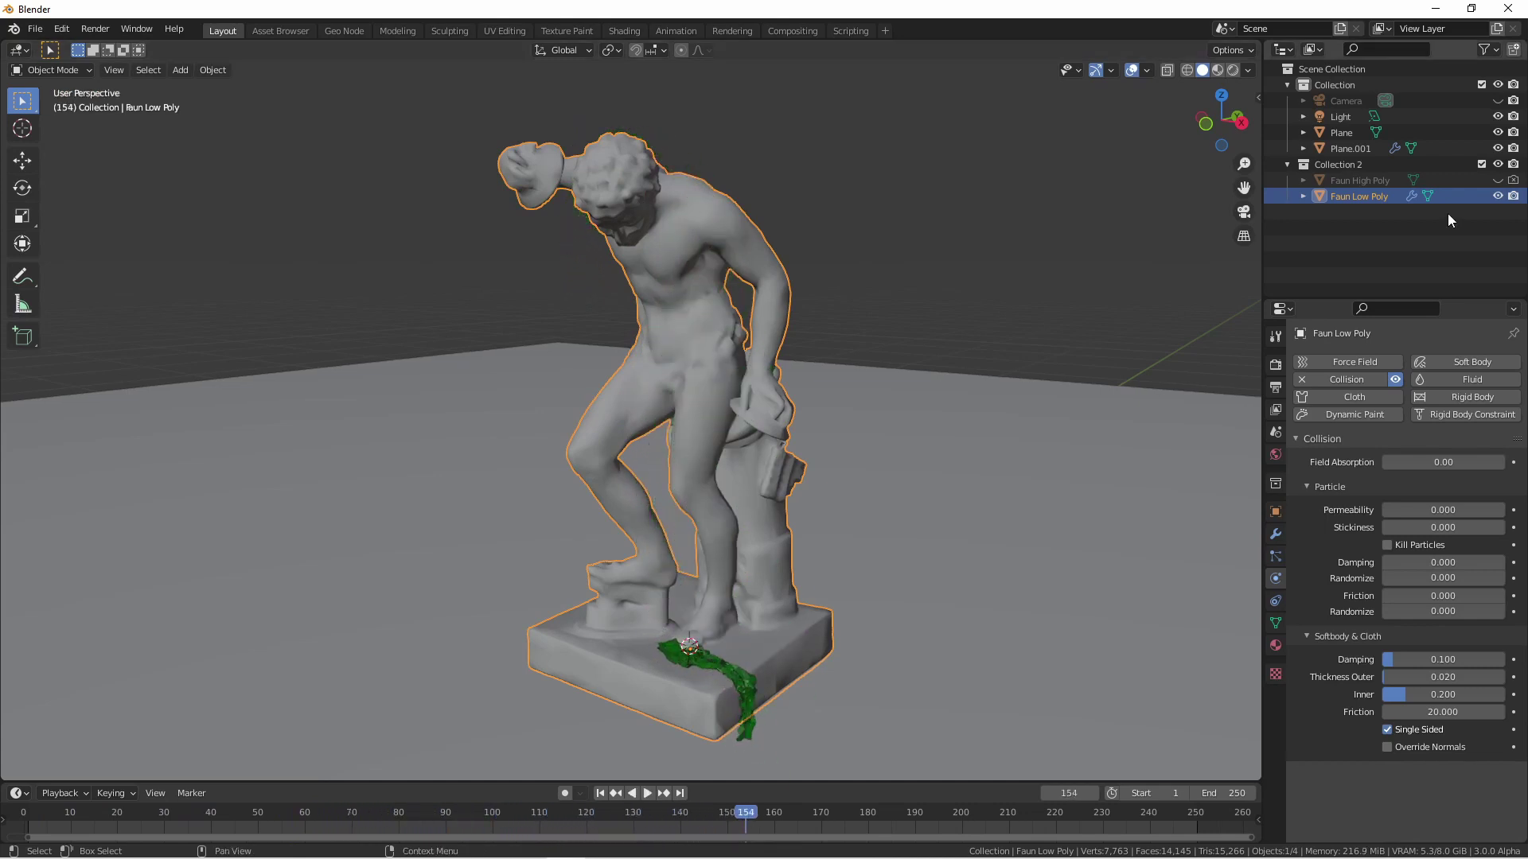
click(1497, 196)
click(1498, 181)
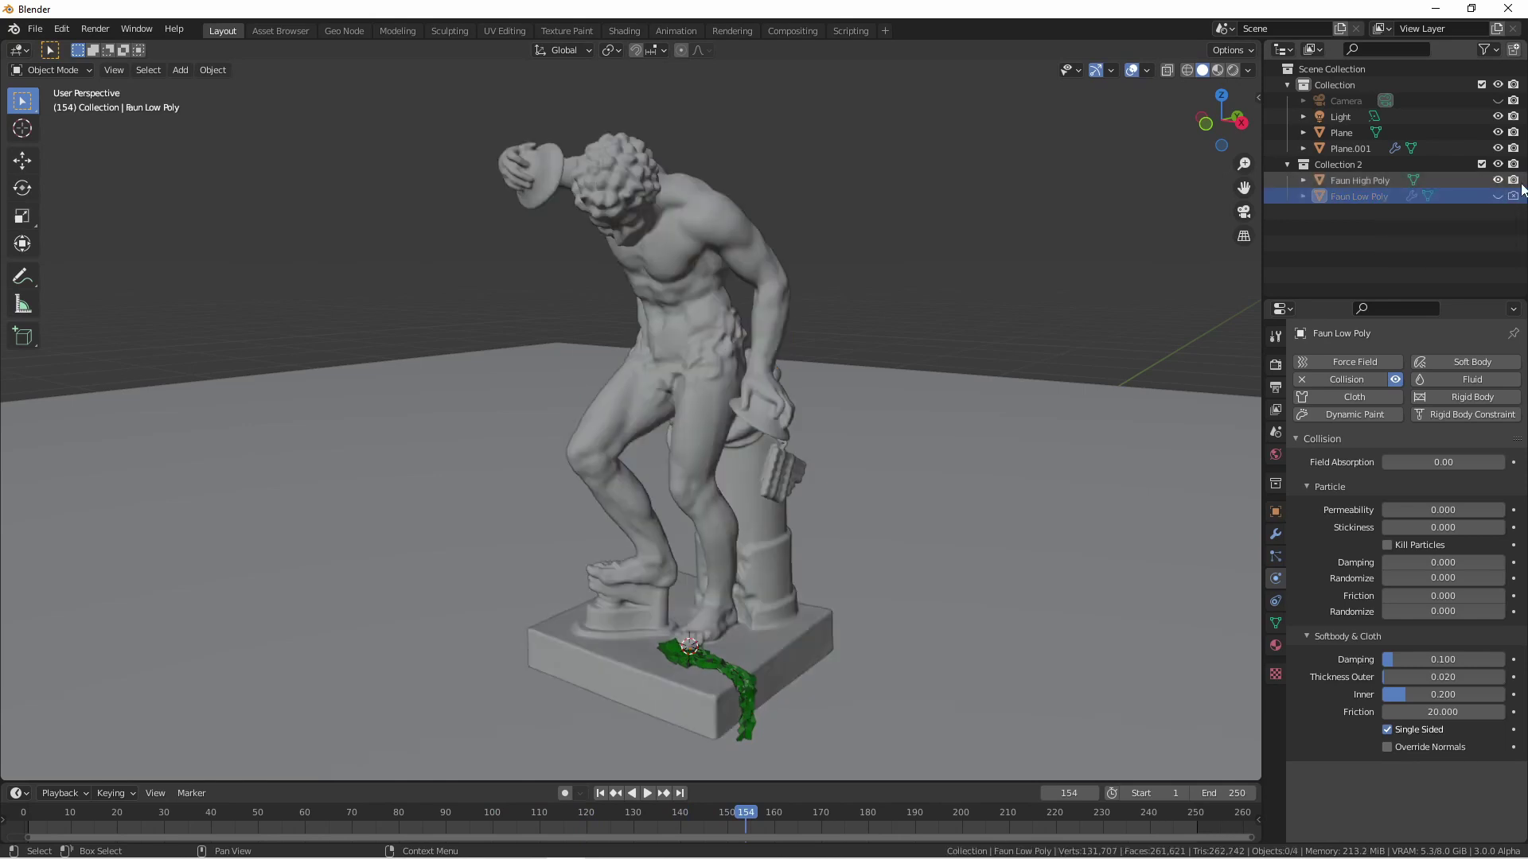
- Replay the cloth drop from the start, stop at frame 28, and zoom in on the shoulders
key(shift+Left)
key(space)
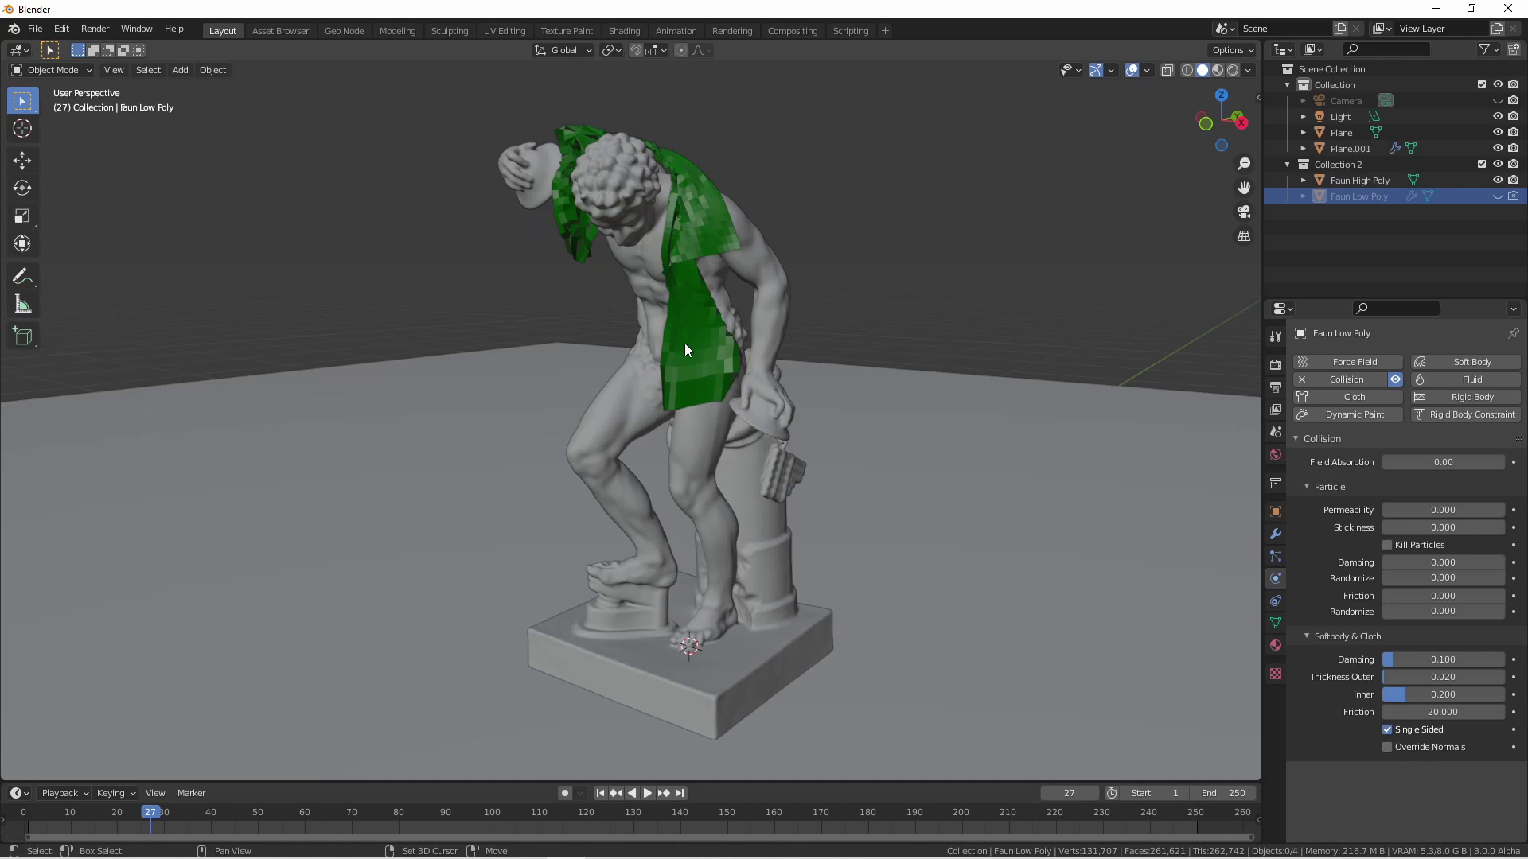
key(space)
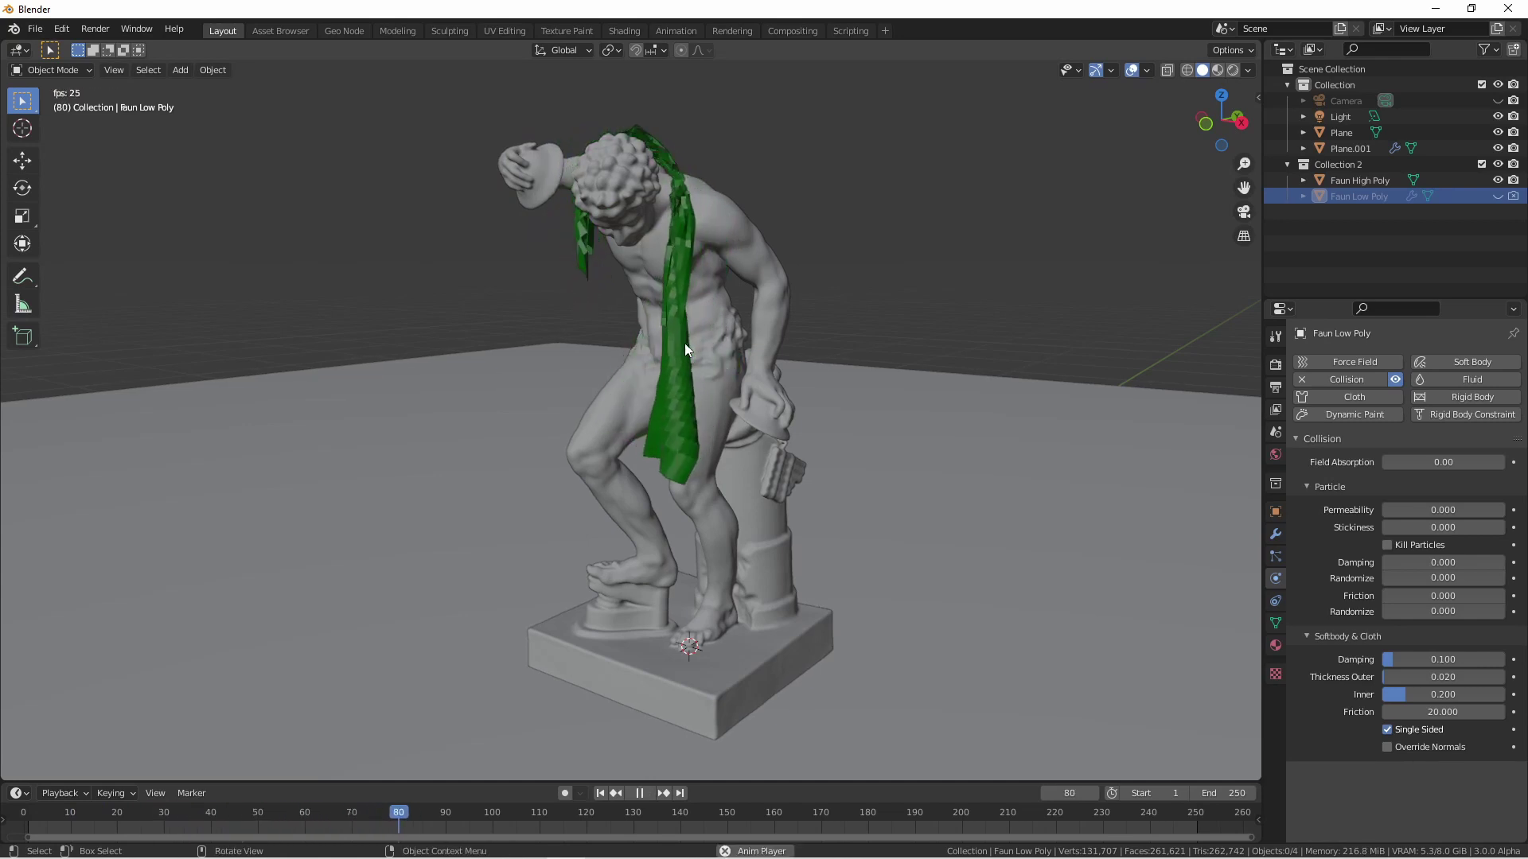
key(space)
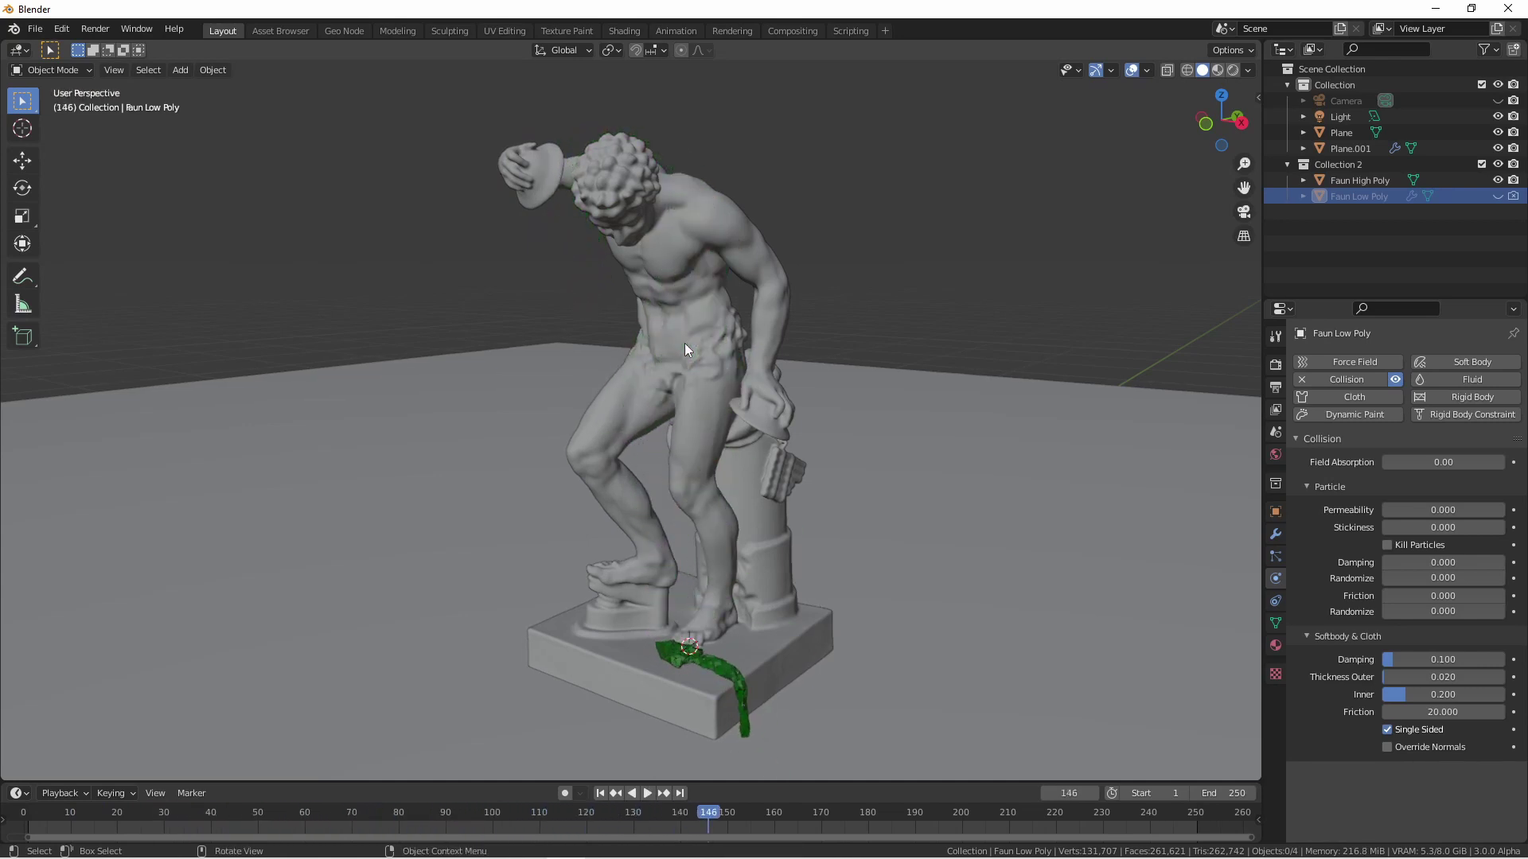
key(shift+Left)
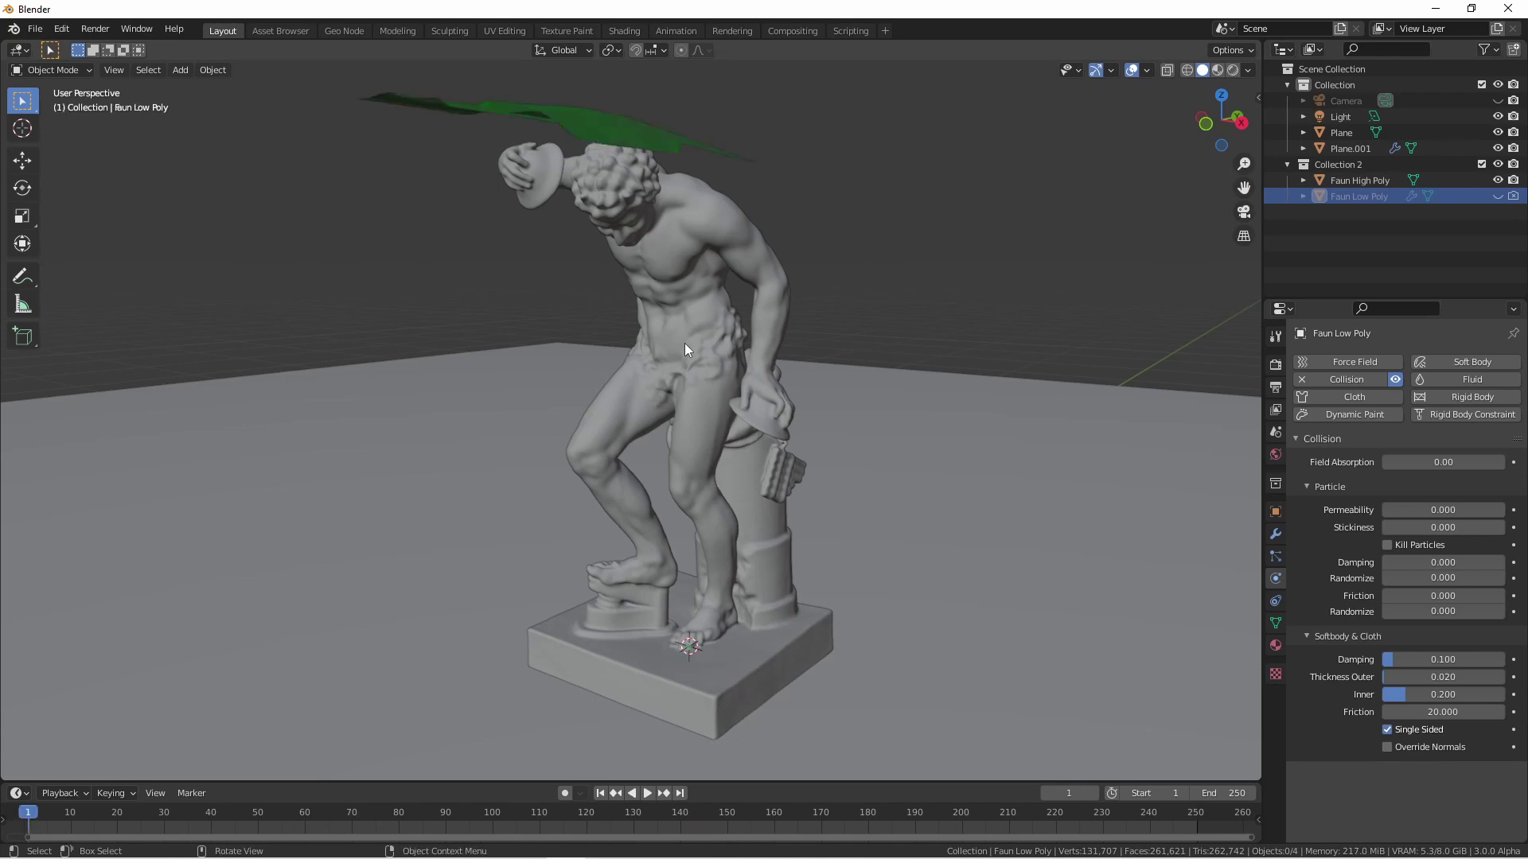
key(space)
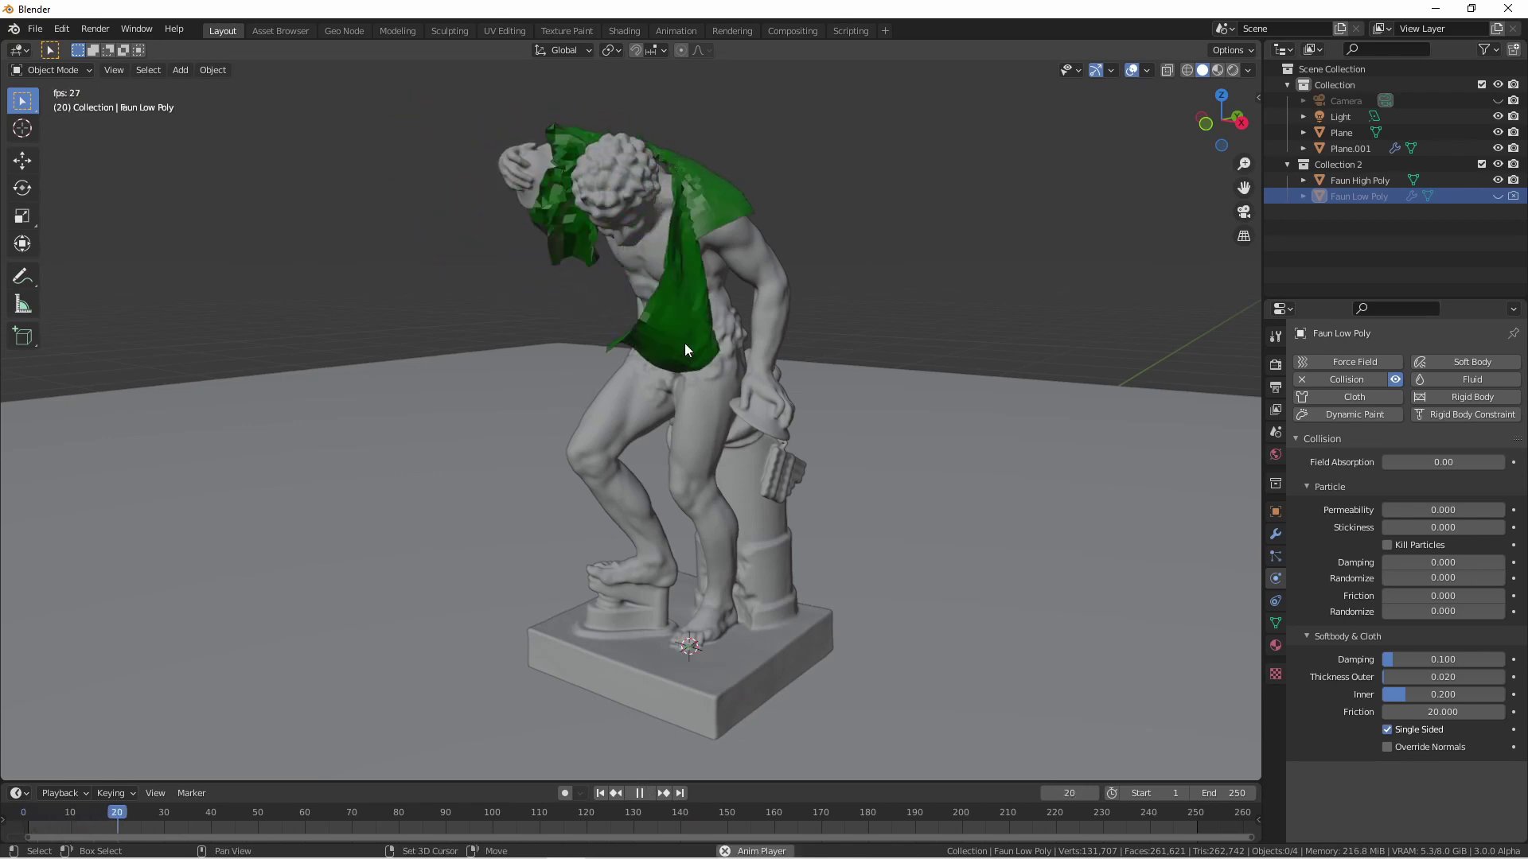
key(space)
middle_drag(684, 342, 550, 185)
scroll(551, 185, up, 3)
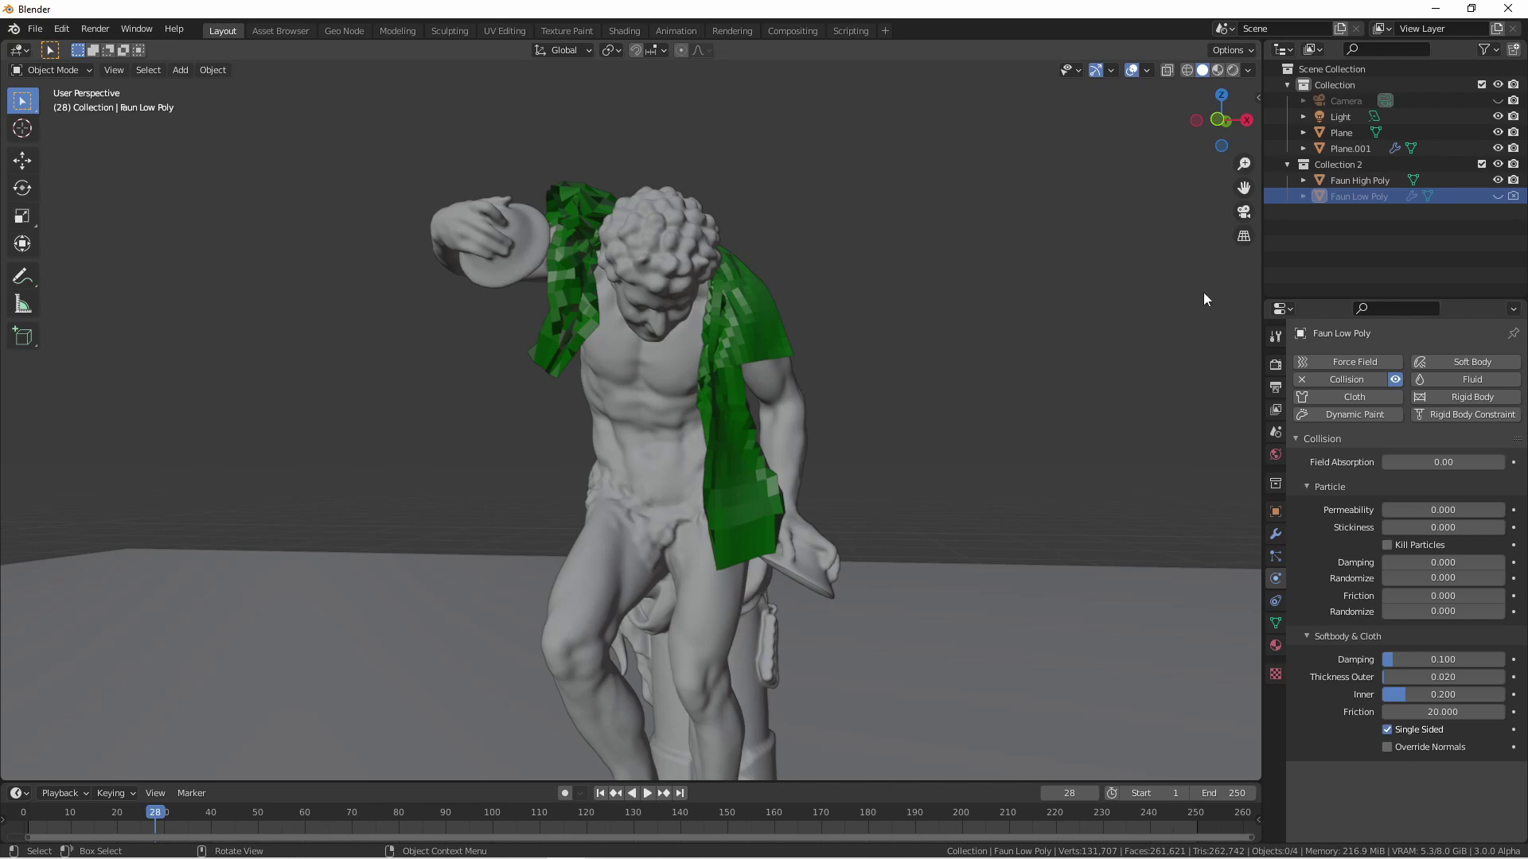
- Hide Faun High Poly, show Faun Low Poly, and switch it to Sculpt Mode
click(1498, 181)
click(1497, 196)
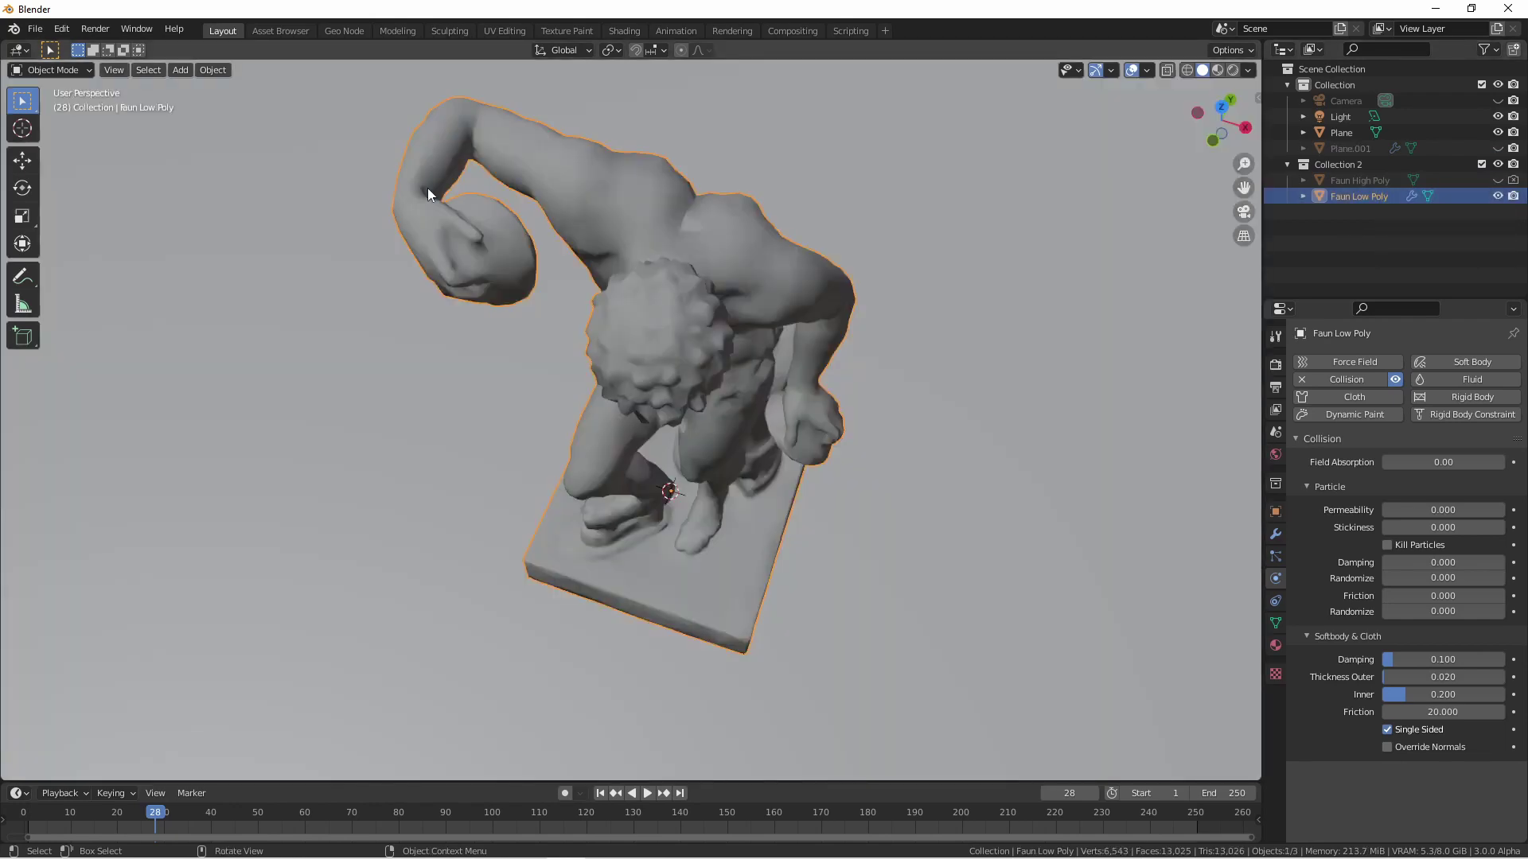
click(51, 72)
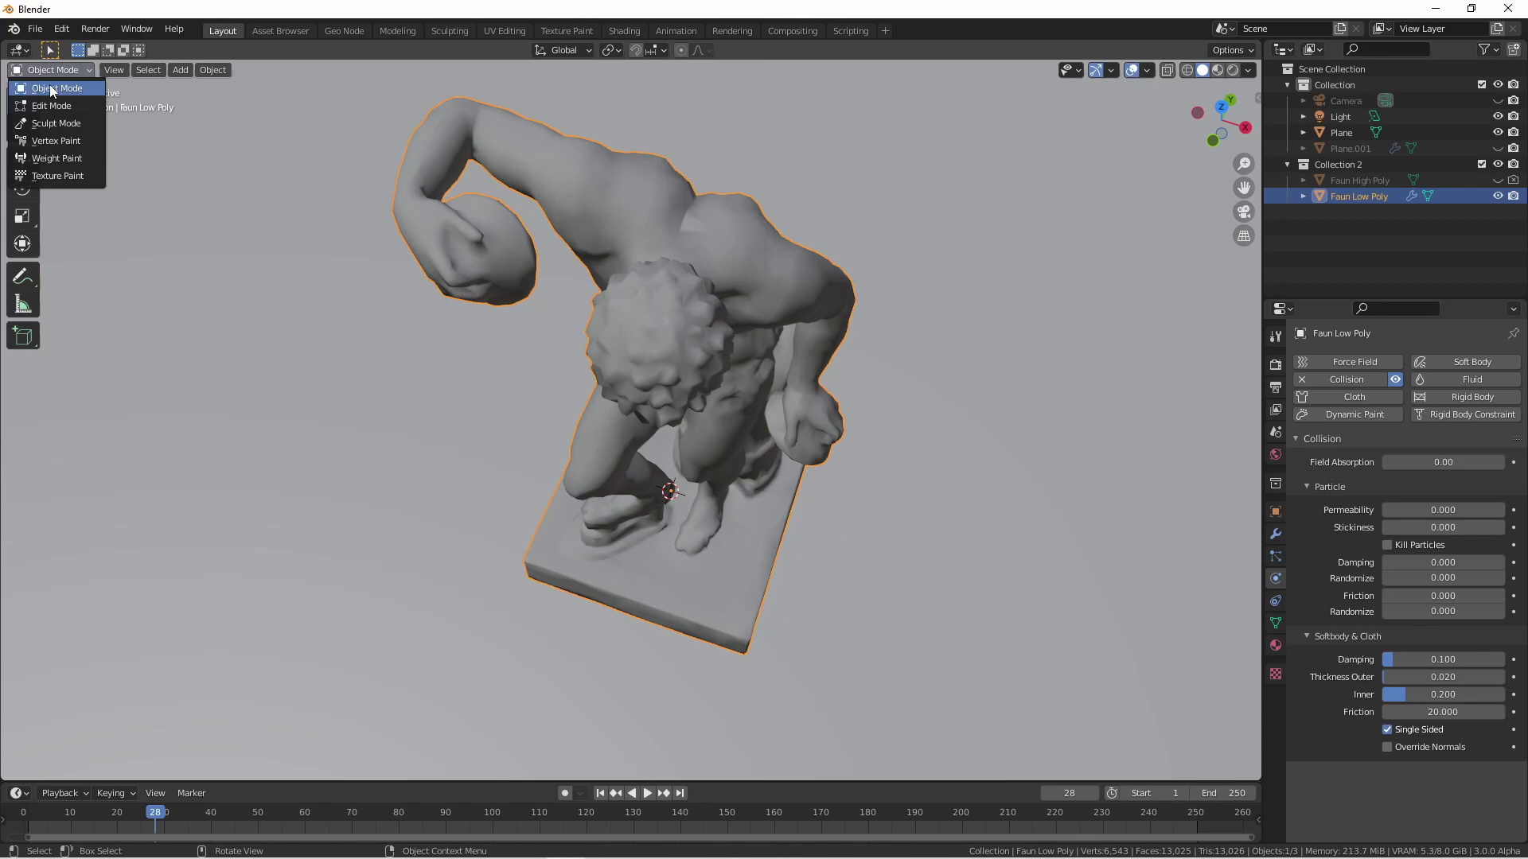
click(50, 120)
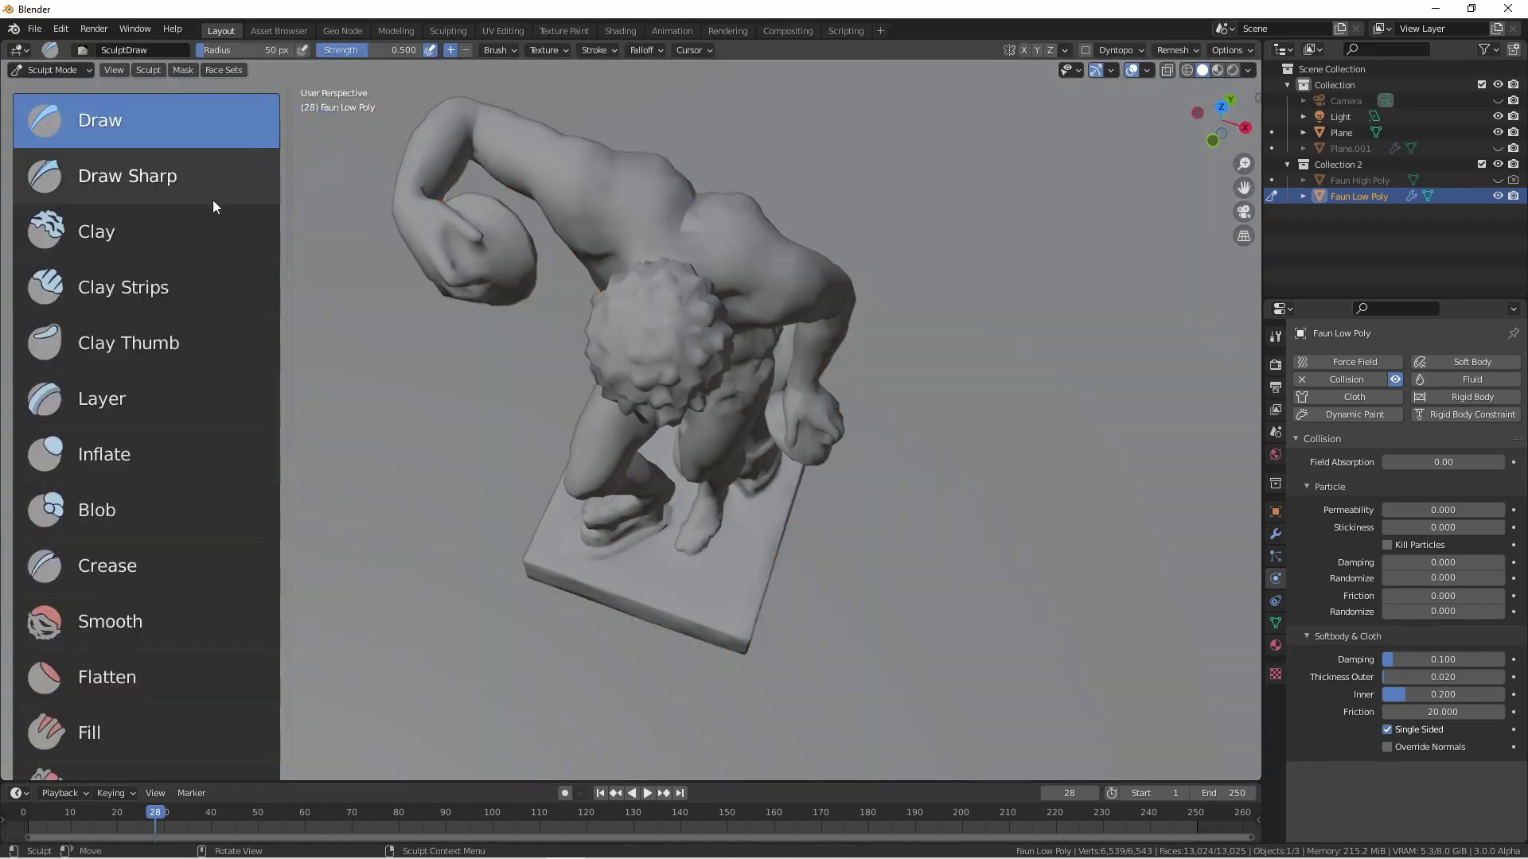
- Lasso Trim the raised fist off the low-poly proxy and return to Object Mode front view
scroll(143, 452, down, 10)
scroll(140, 446, down, 12)
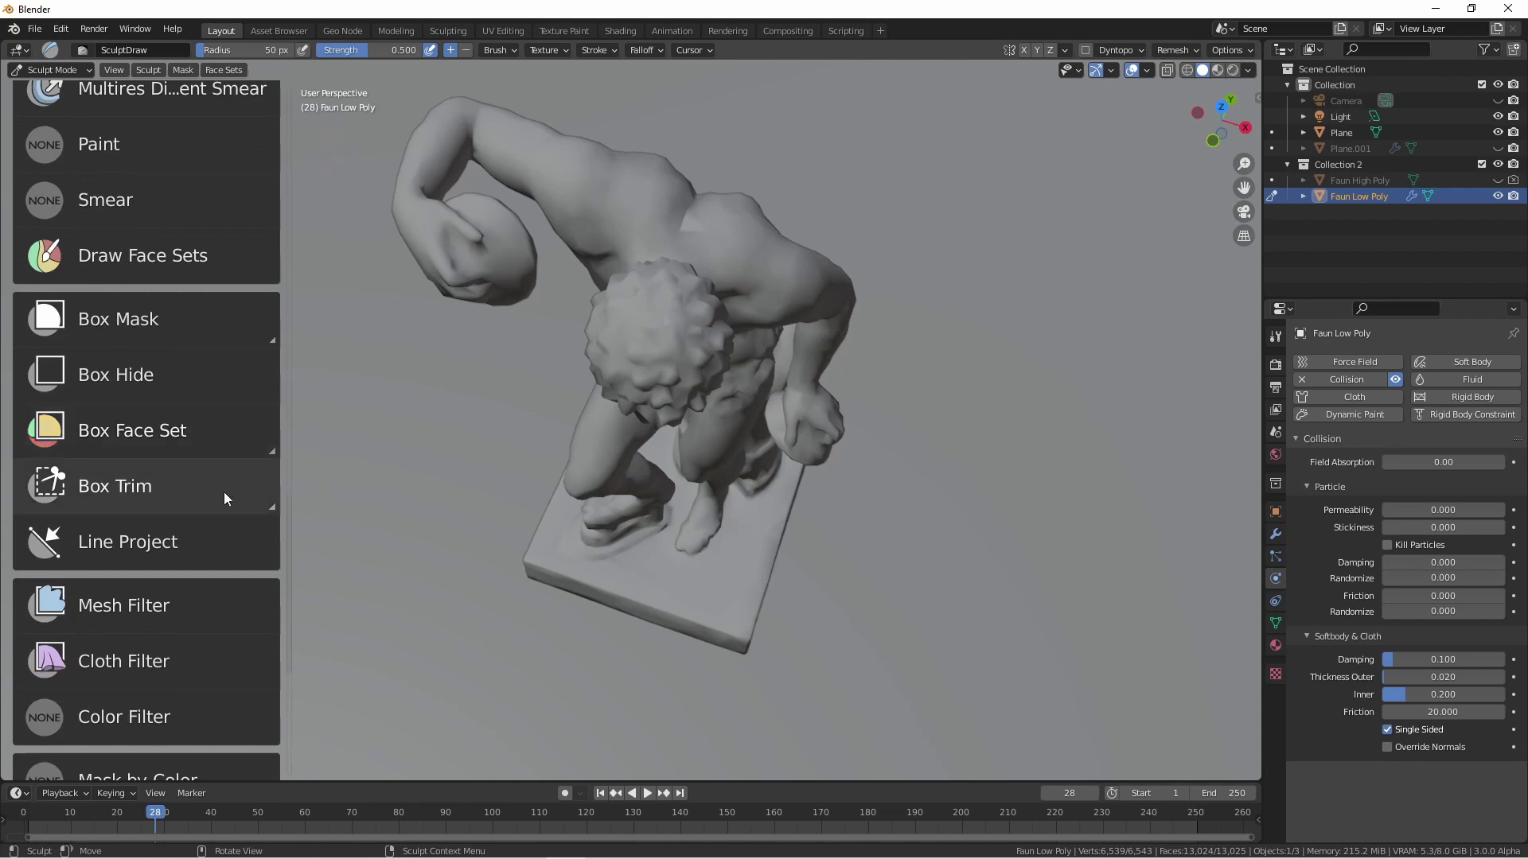
click(236, 497)
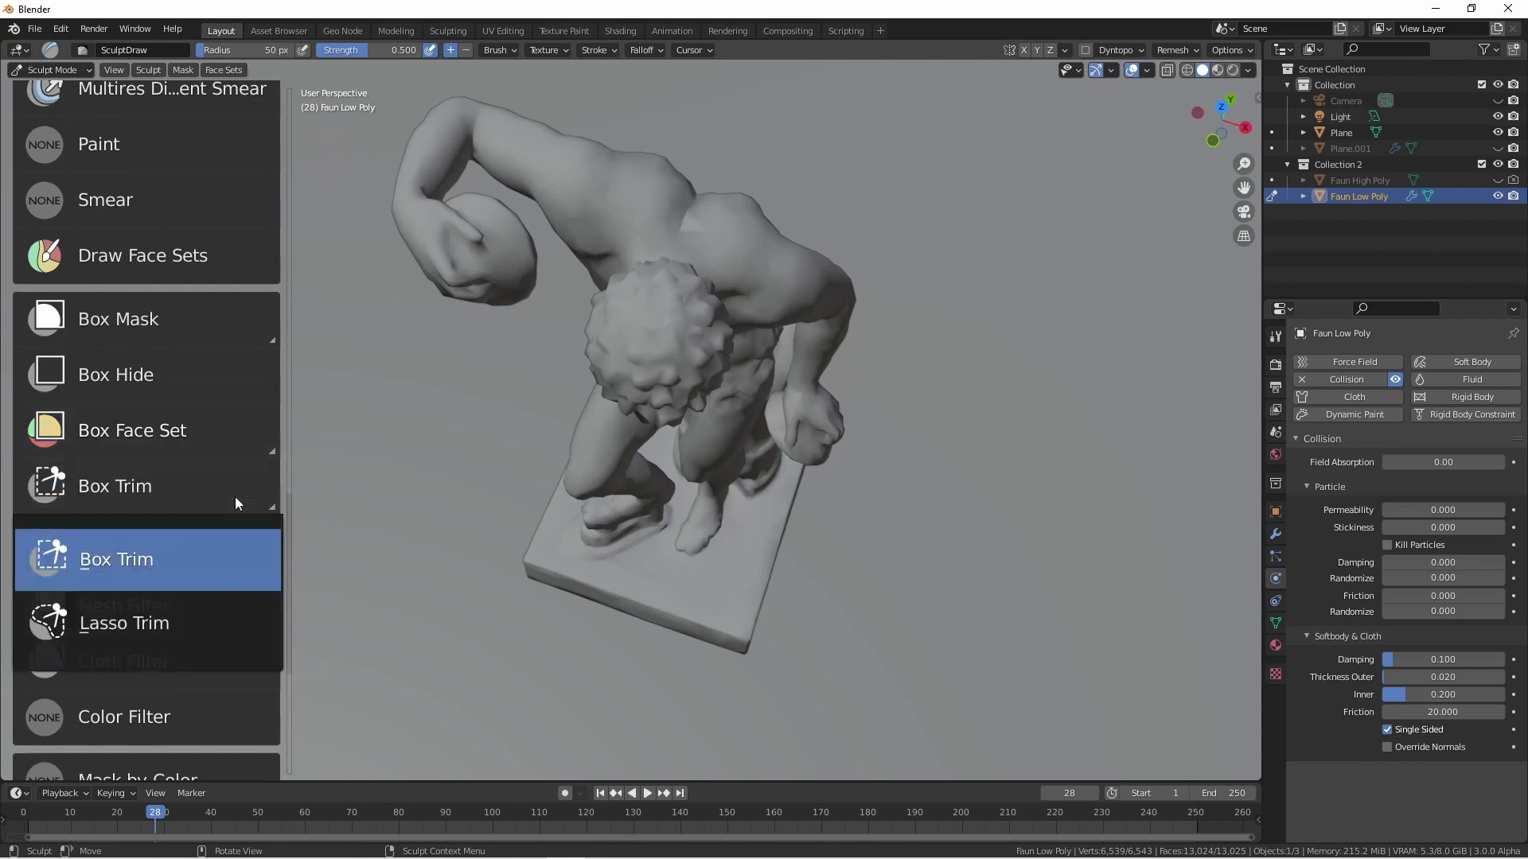
click(184, 623)
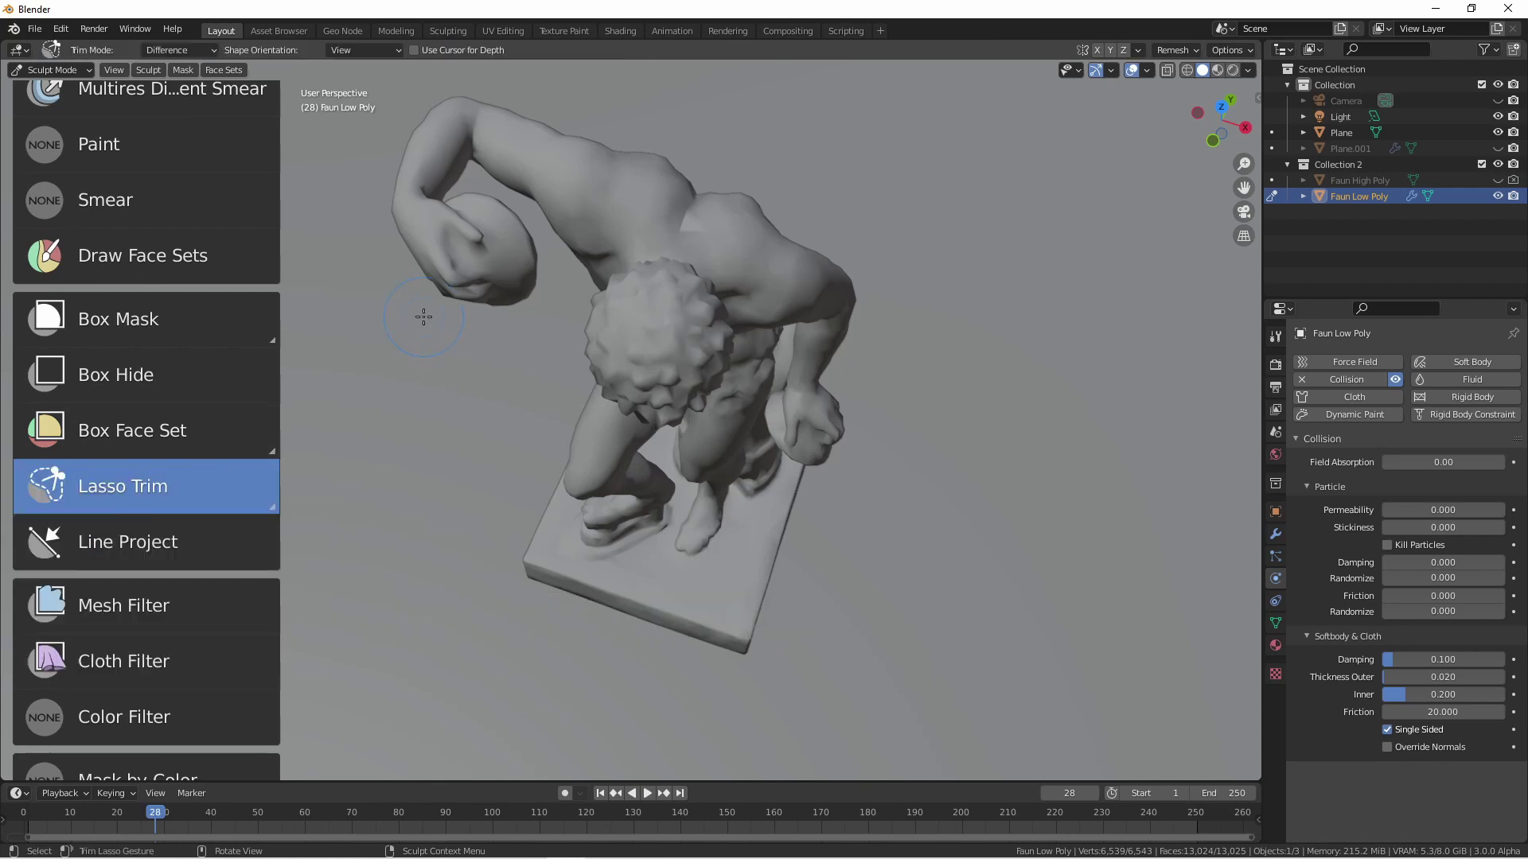
mouse_move(423, 317)
mouse_down()
mouse_move(508, 339)
mouse_move(549, 274)
mouse_move(511, 196)
mouse_move(450, 175)
mouse_move(340, 227)
mouse_move(394, 299)
mouse_up()
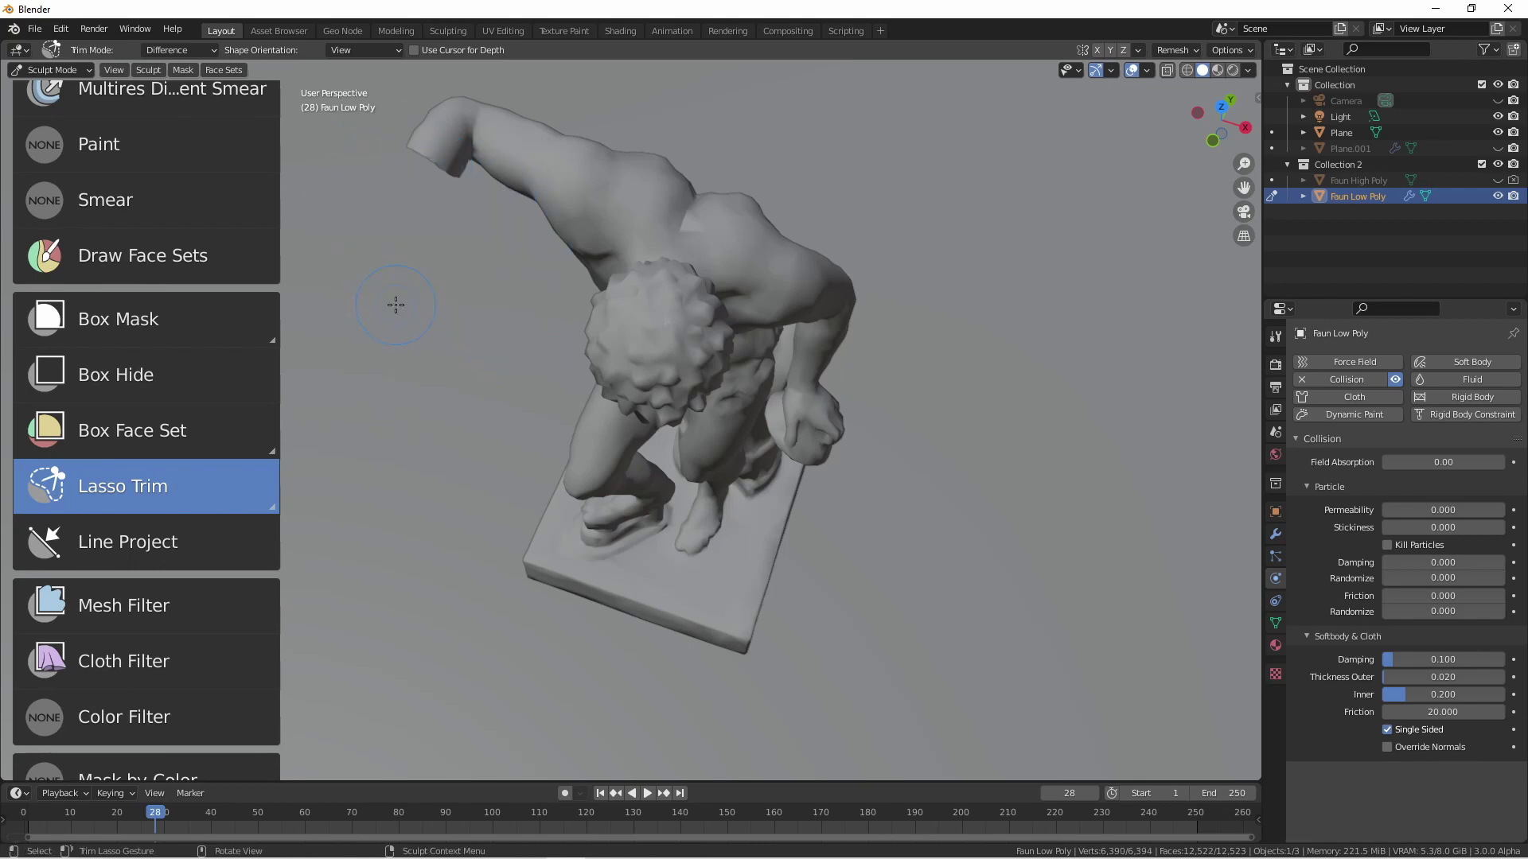
middle_drag(393, 299, 646, 291)
key(ctrl+Tab)
key(KP_1)
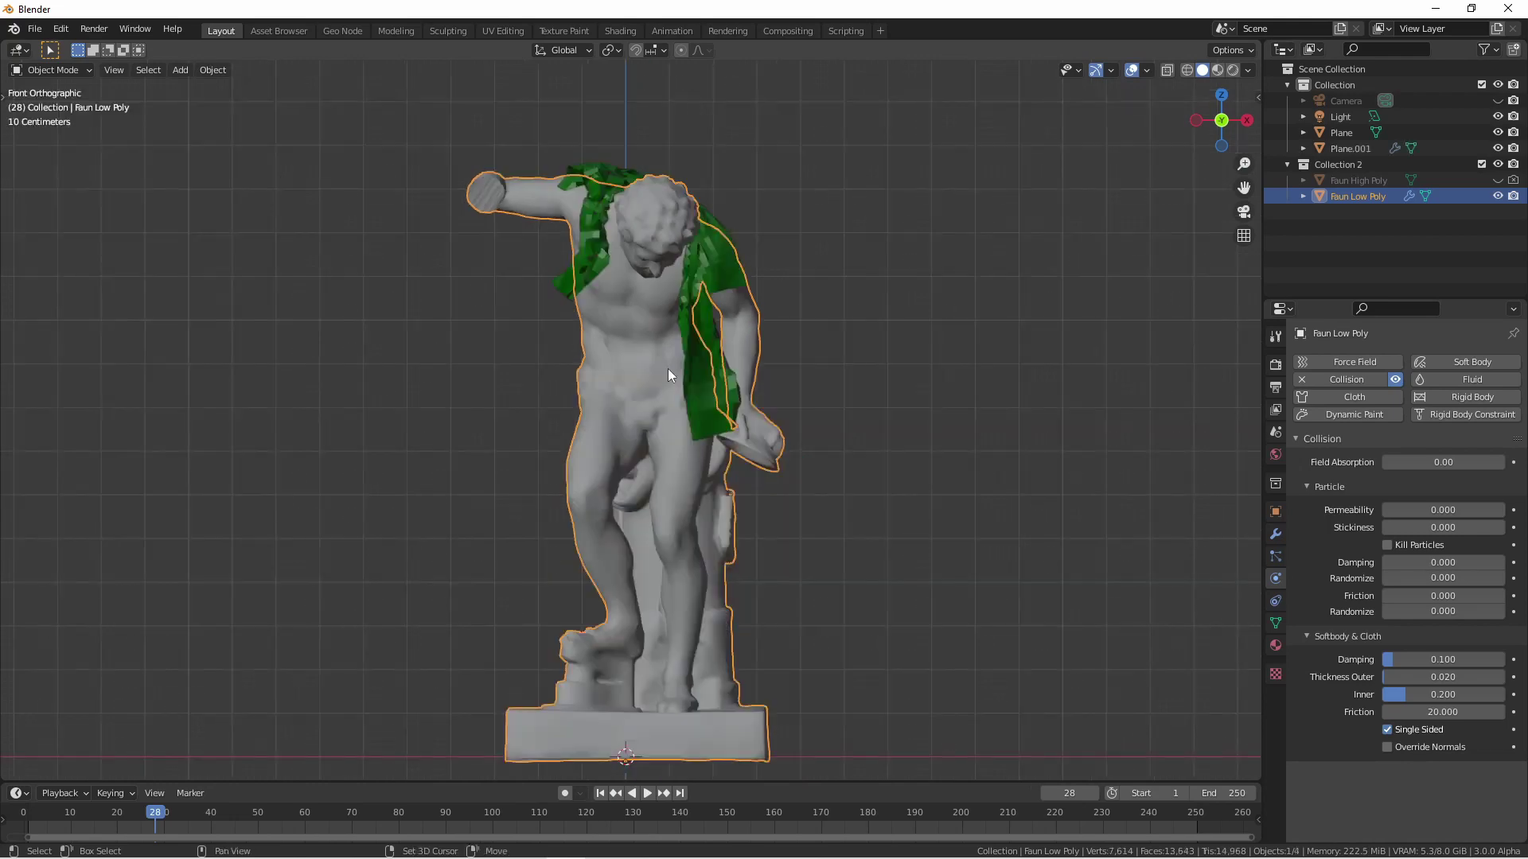
- Rewind to frame 1, delete and rebake Plane.001's cloth cache, then play it back
key(shift+Left)
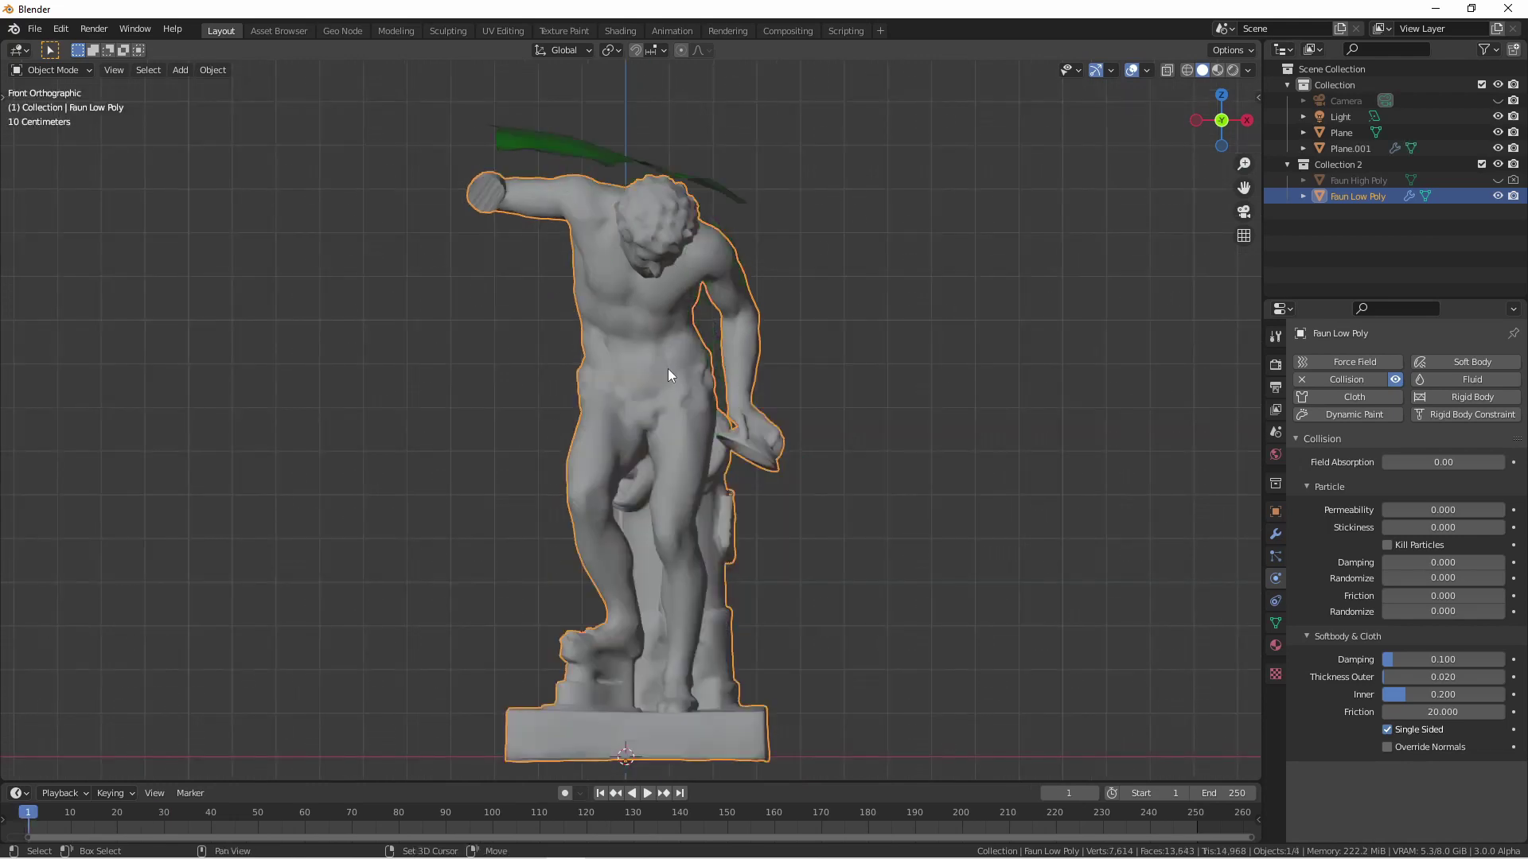
click(579, 150)
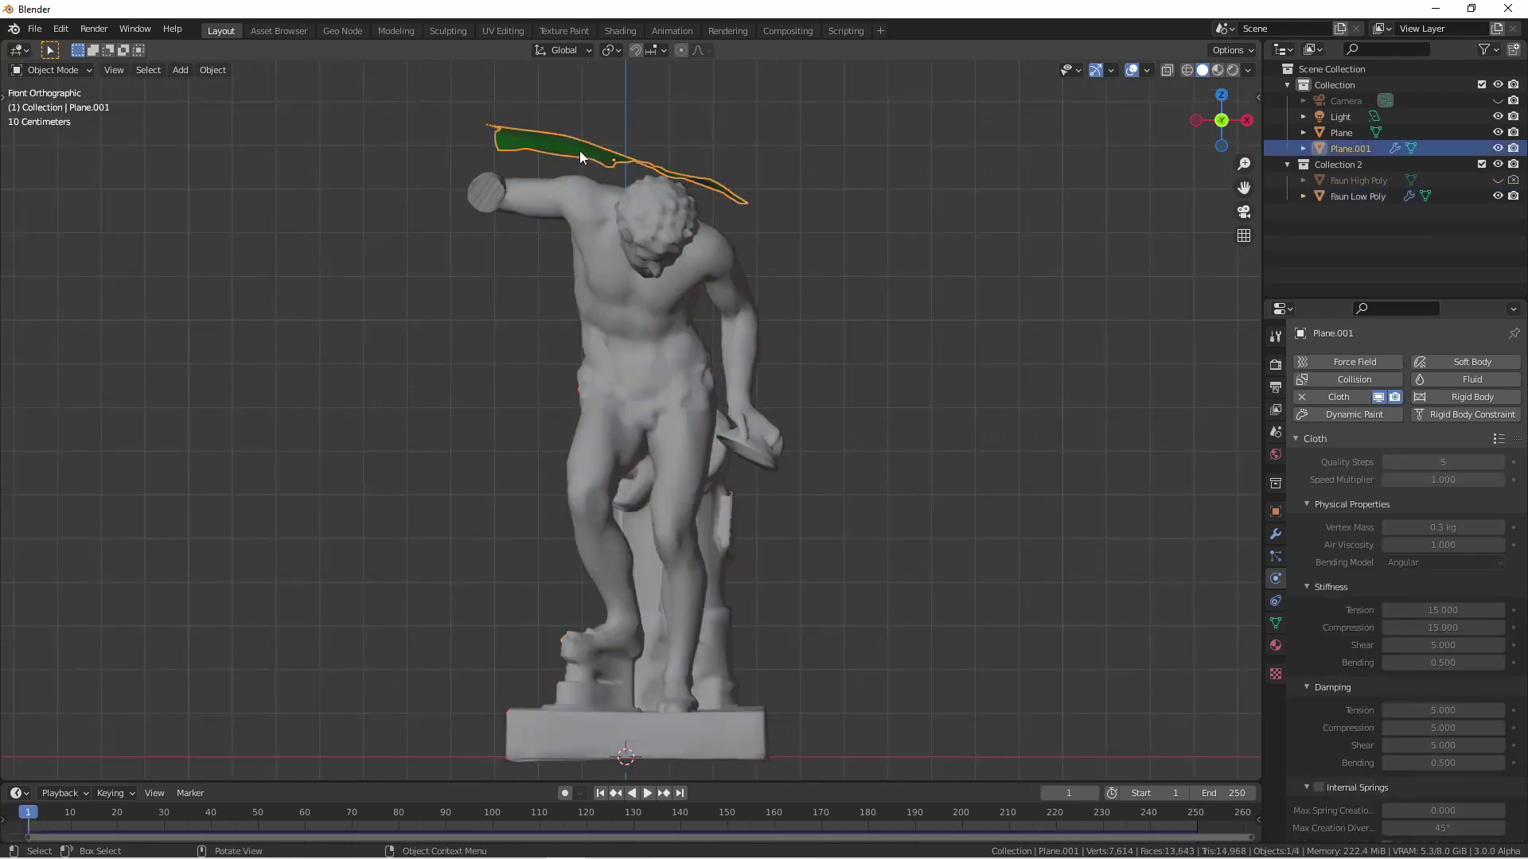
scroll(1390, 541, down, 10)
click(1332, 556)
scroll(1299, 456, down, 3)
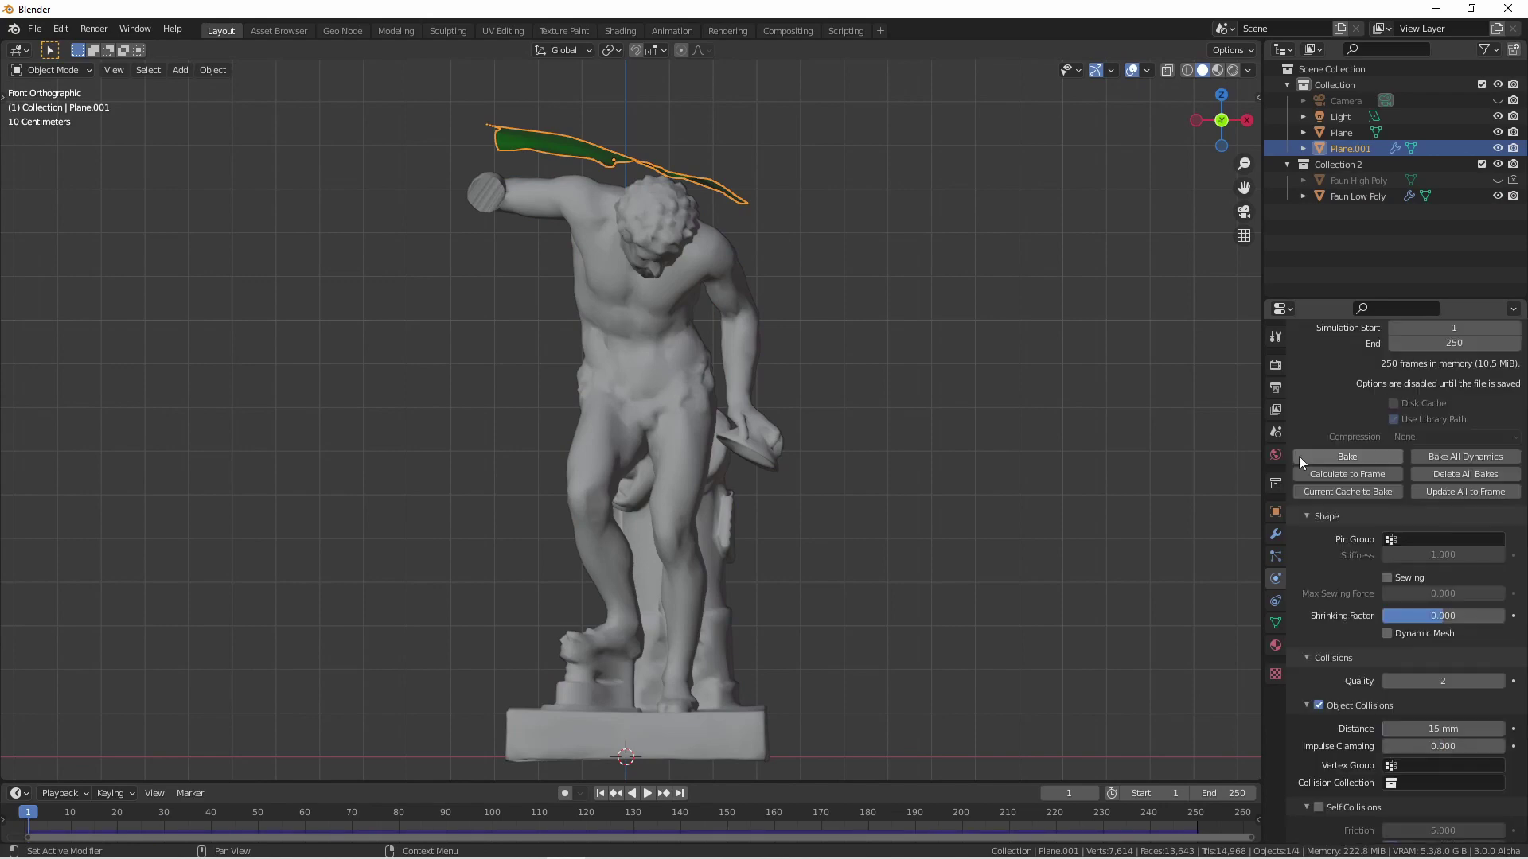
click(1299, 456)
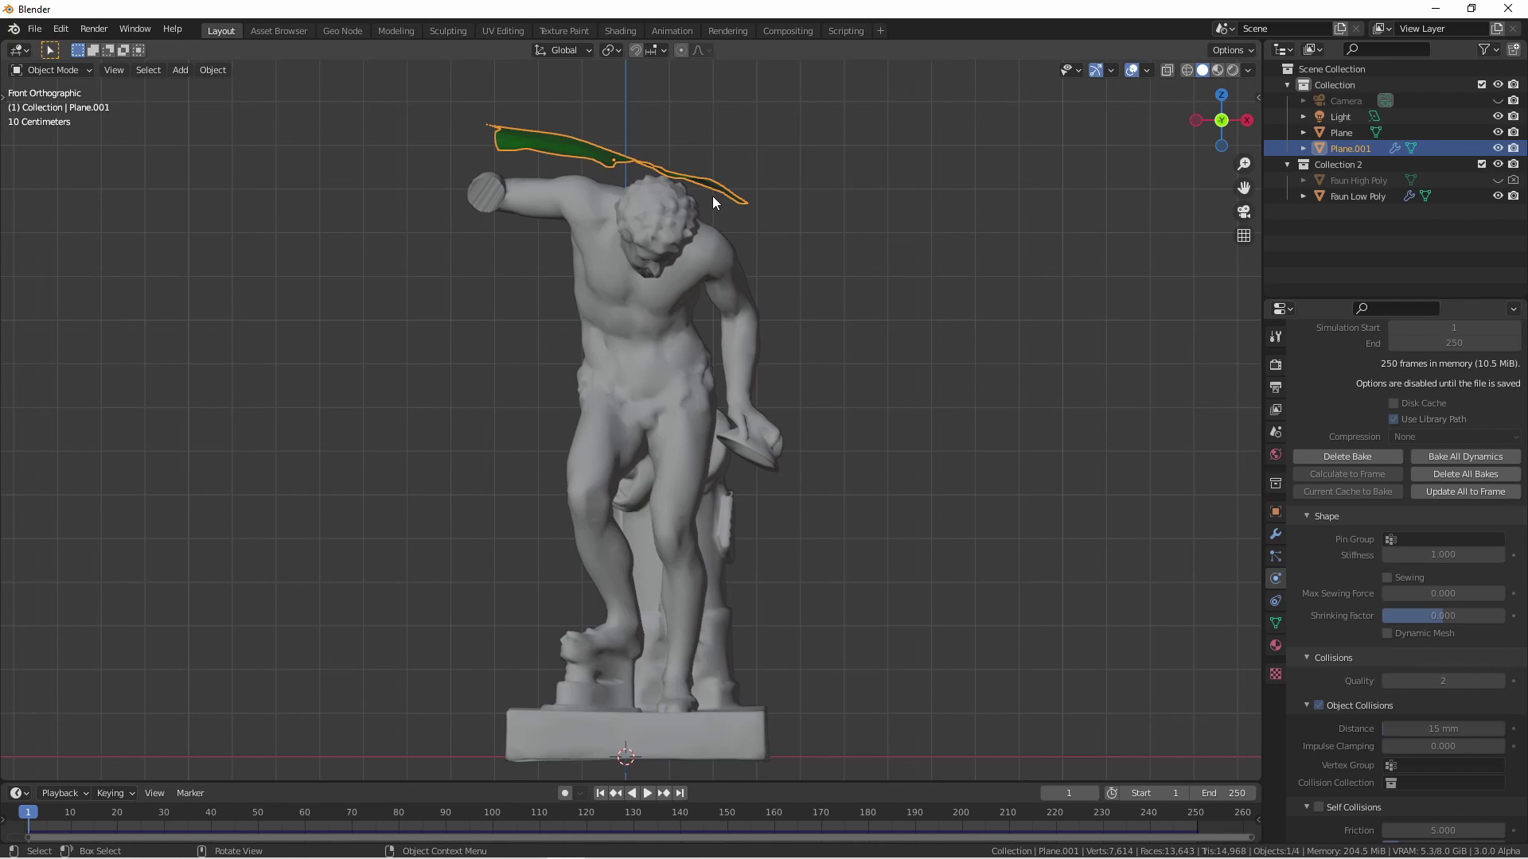
key(space)
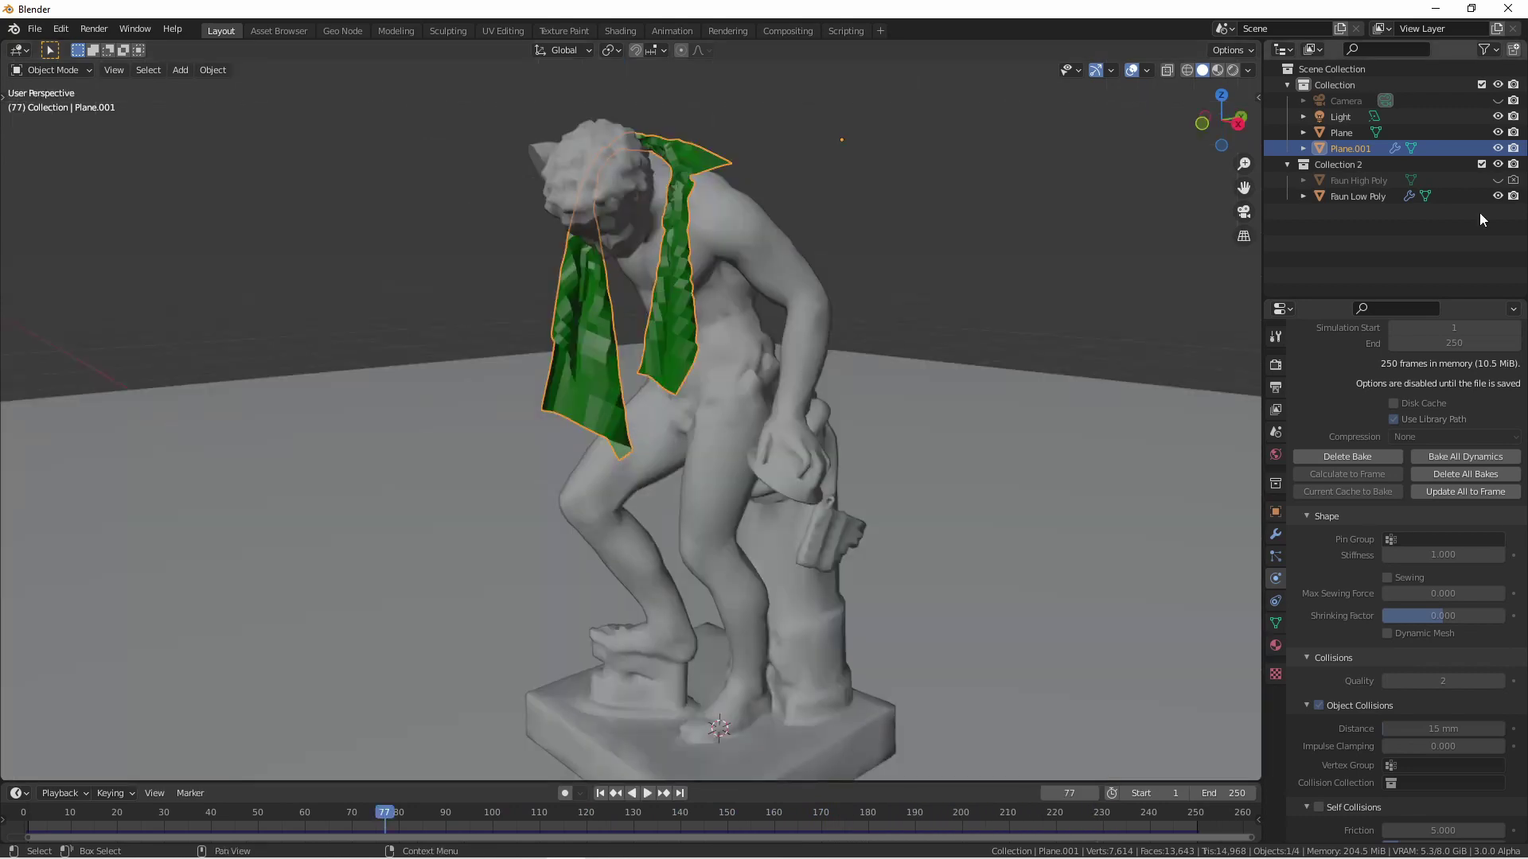
- Hide Faun Low Poly, show Faun High Poly, and orbit to a frontal view
click(1498, 195)
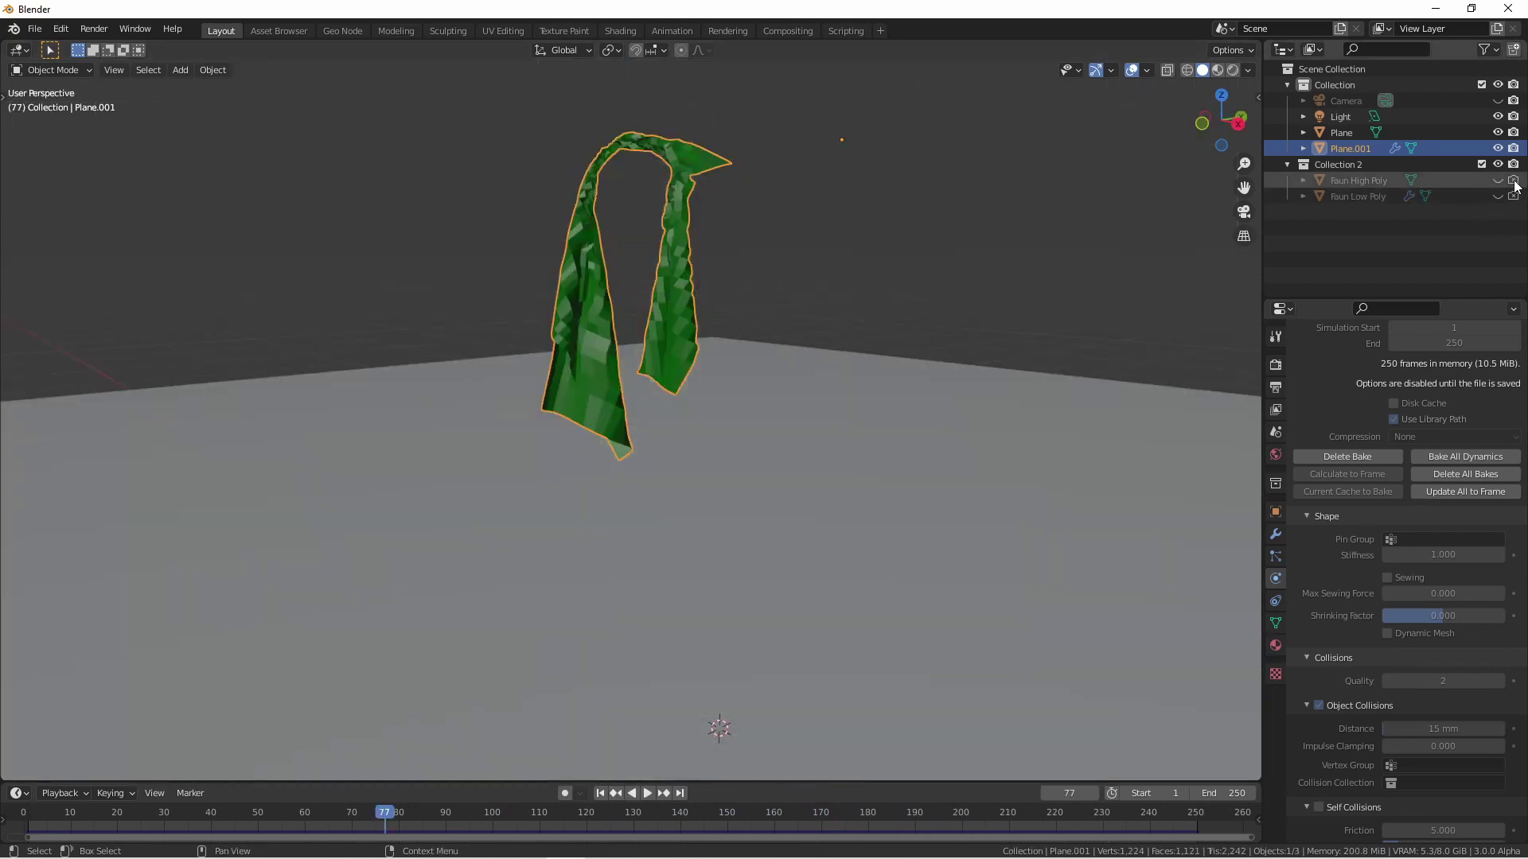
click(1498, 179)
middle_drag(721, 188, 694, 294)
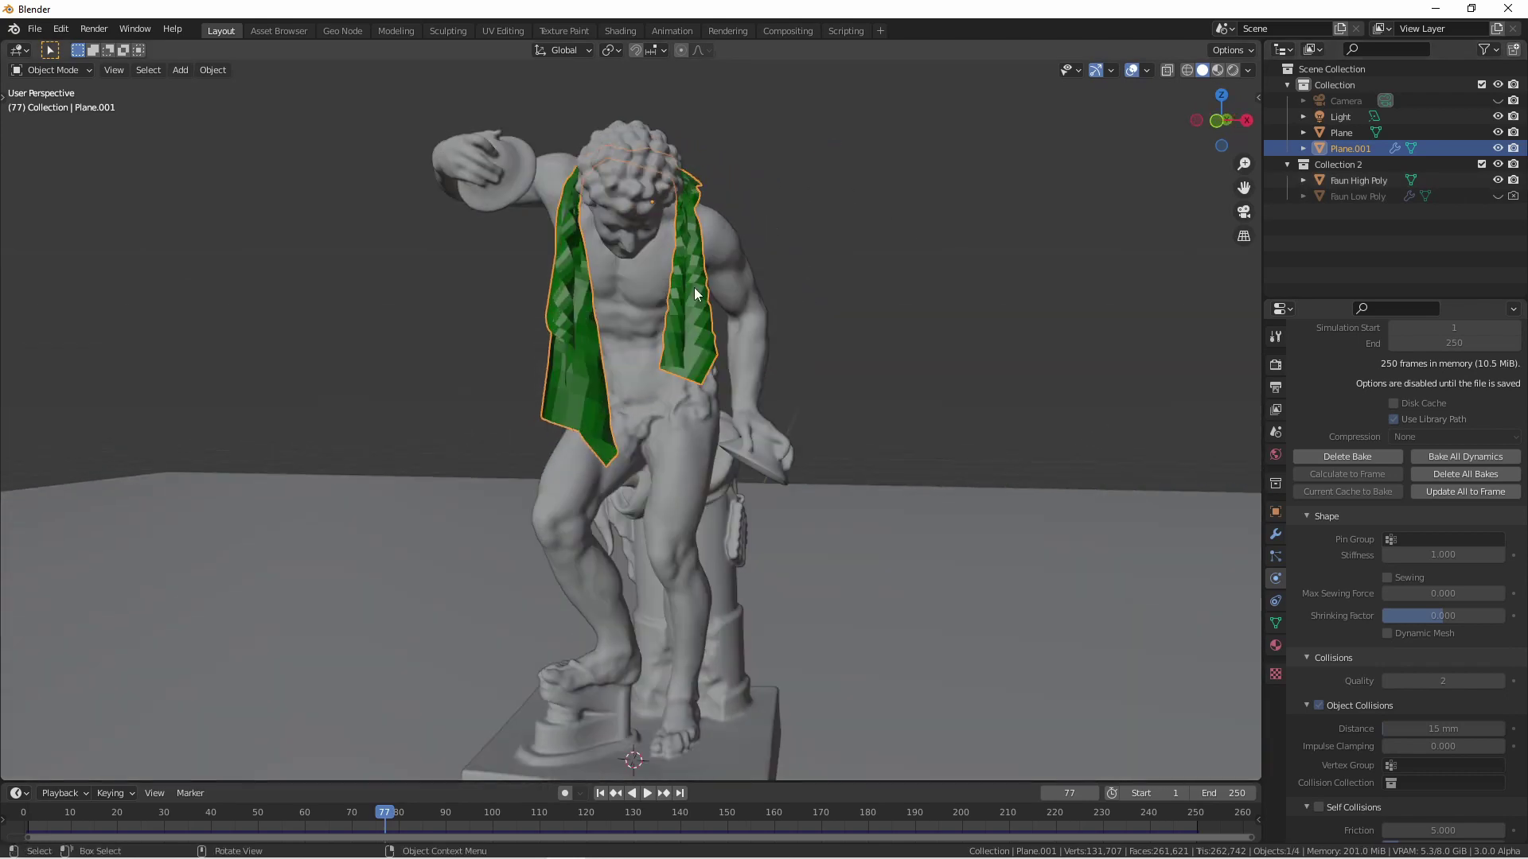
- Give the scarf one subdivision level with Ctrl+1 and shade it smooth
key(ctrl+1)
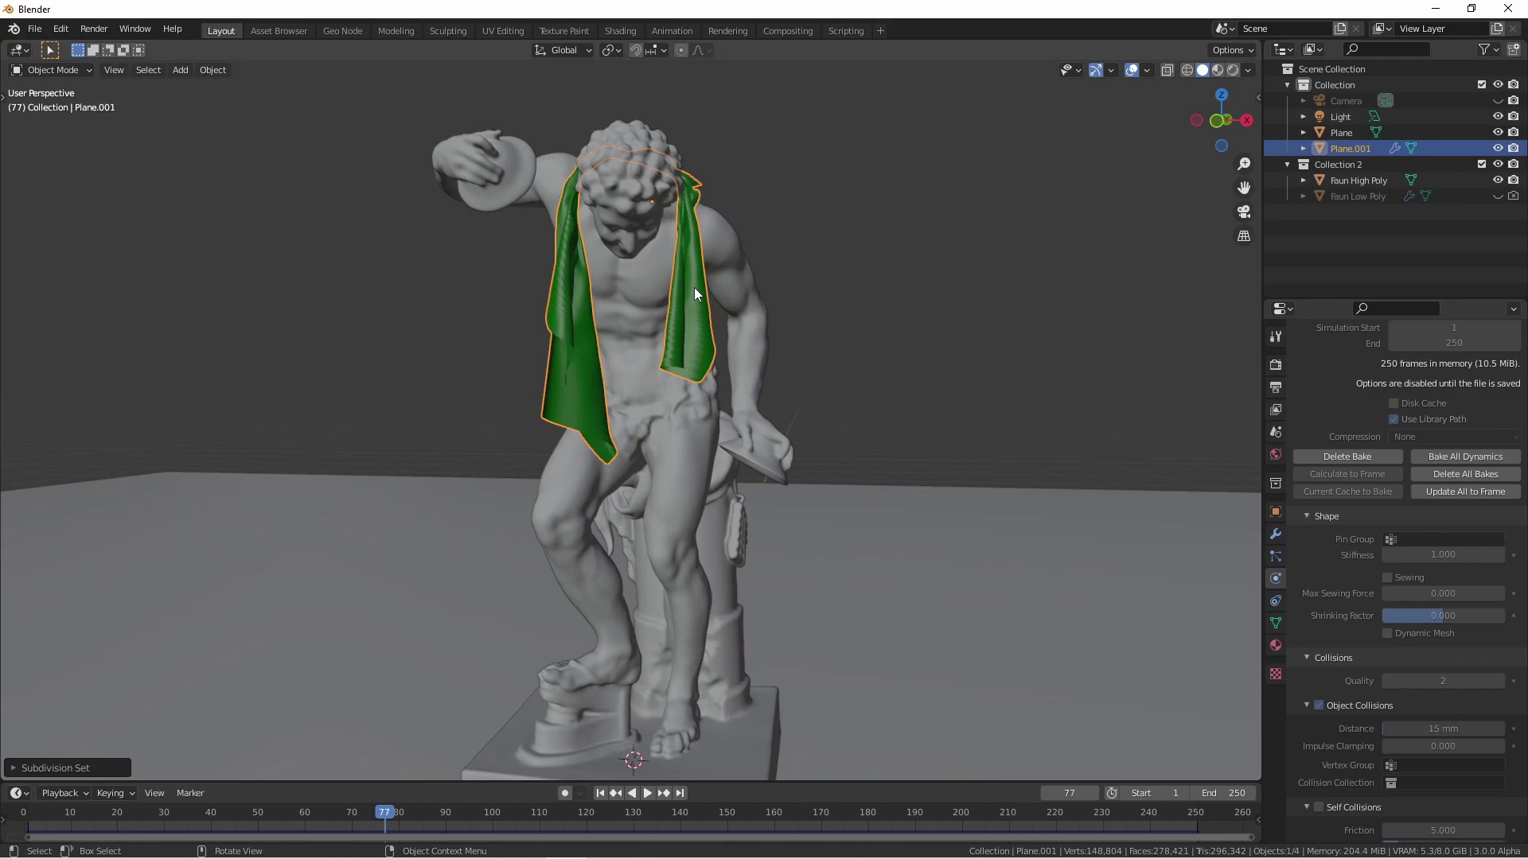
right_click(694, 288)
click(694, 288)
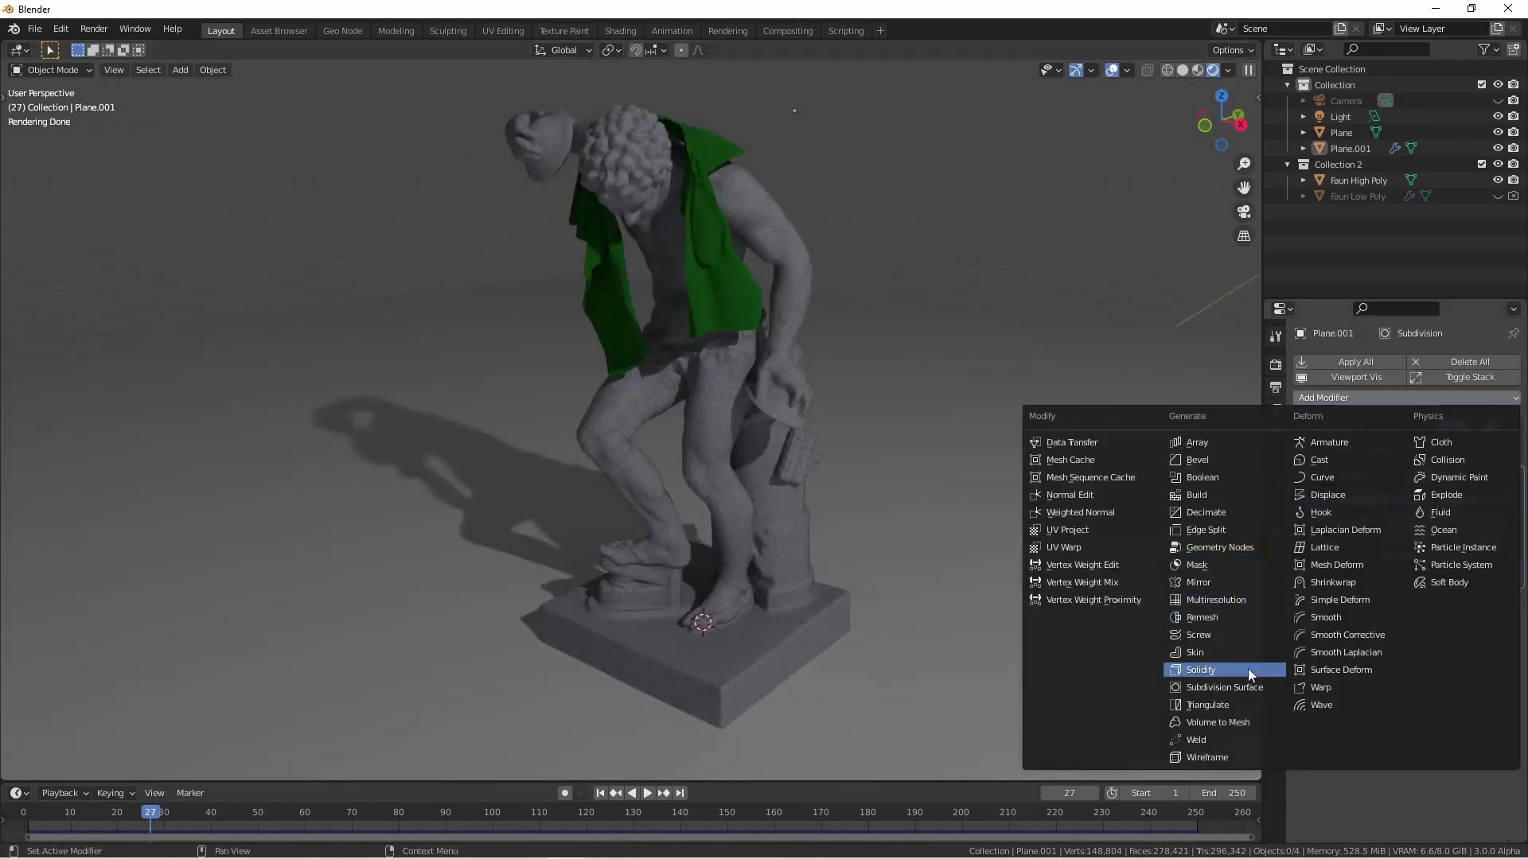
- Add a 10 mm Solidify modifier to the scarf and apply the Cloth modifier to bake its drape
click(1232, 674)
click(1475, 425)
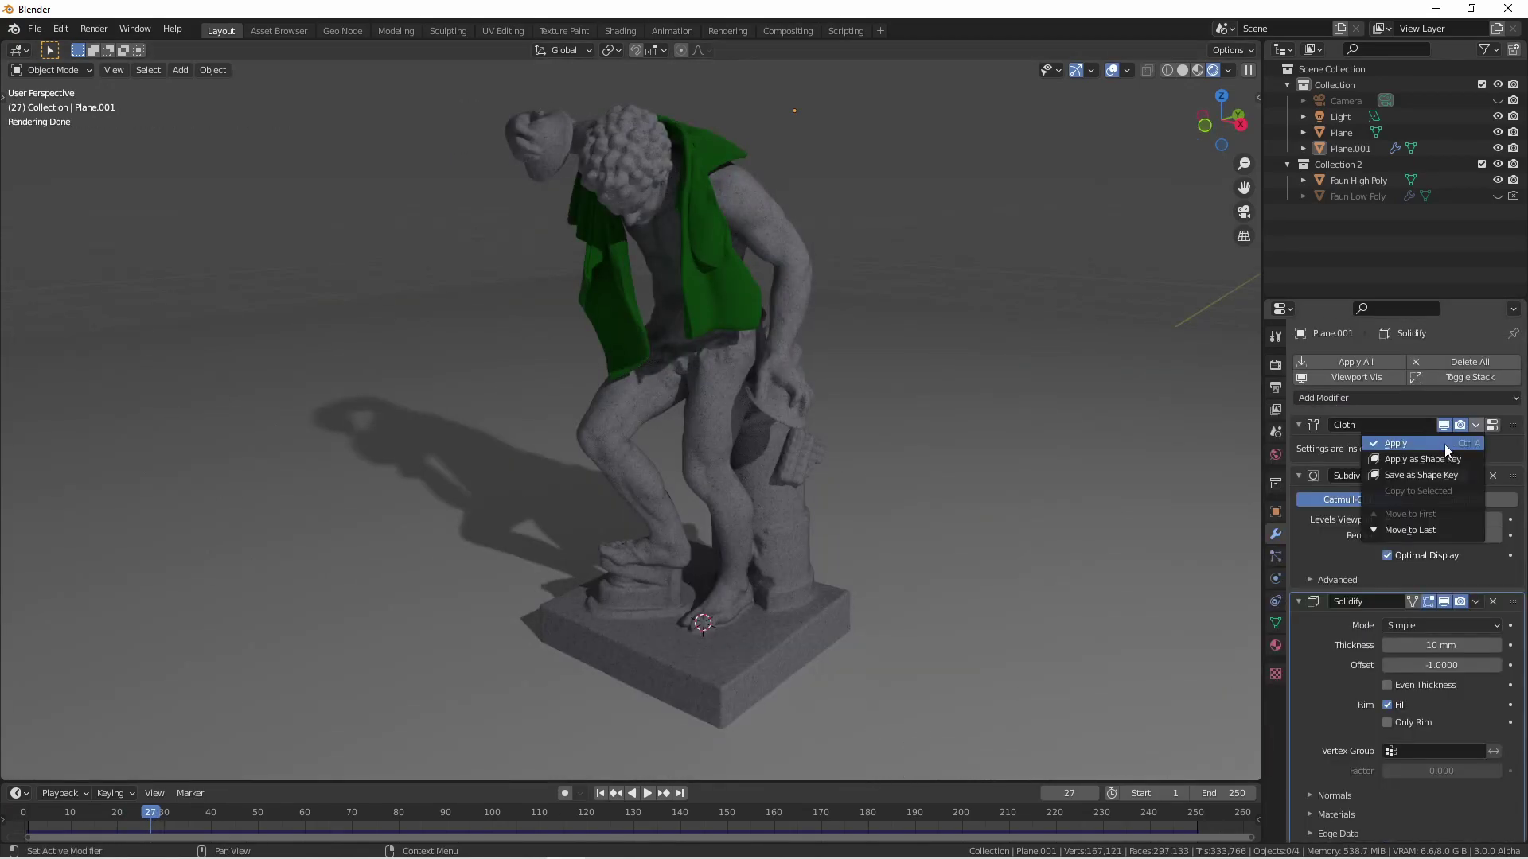
click(1444, 444)
- Inspect the scarf at the shoulder in Right Orthographic view, then check it through the camera
key(KP_3)
key(KP_Decimal)
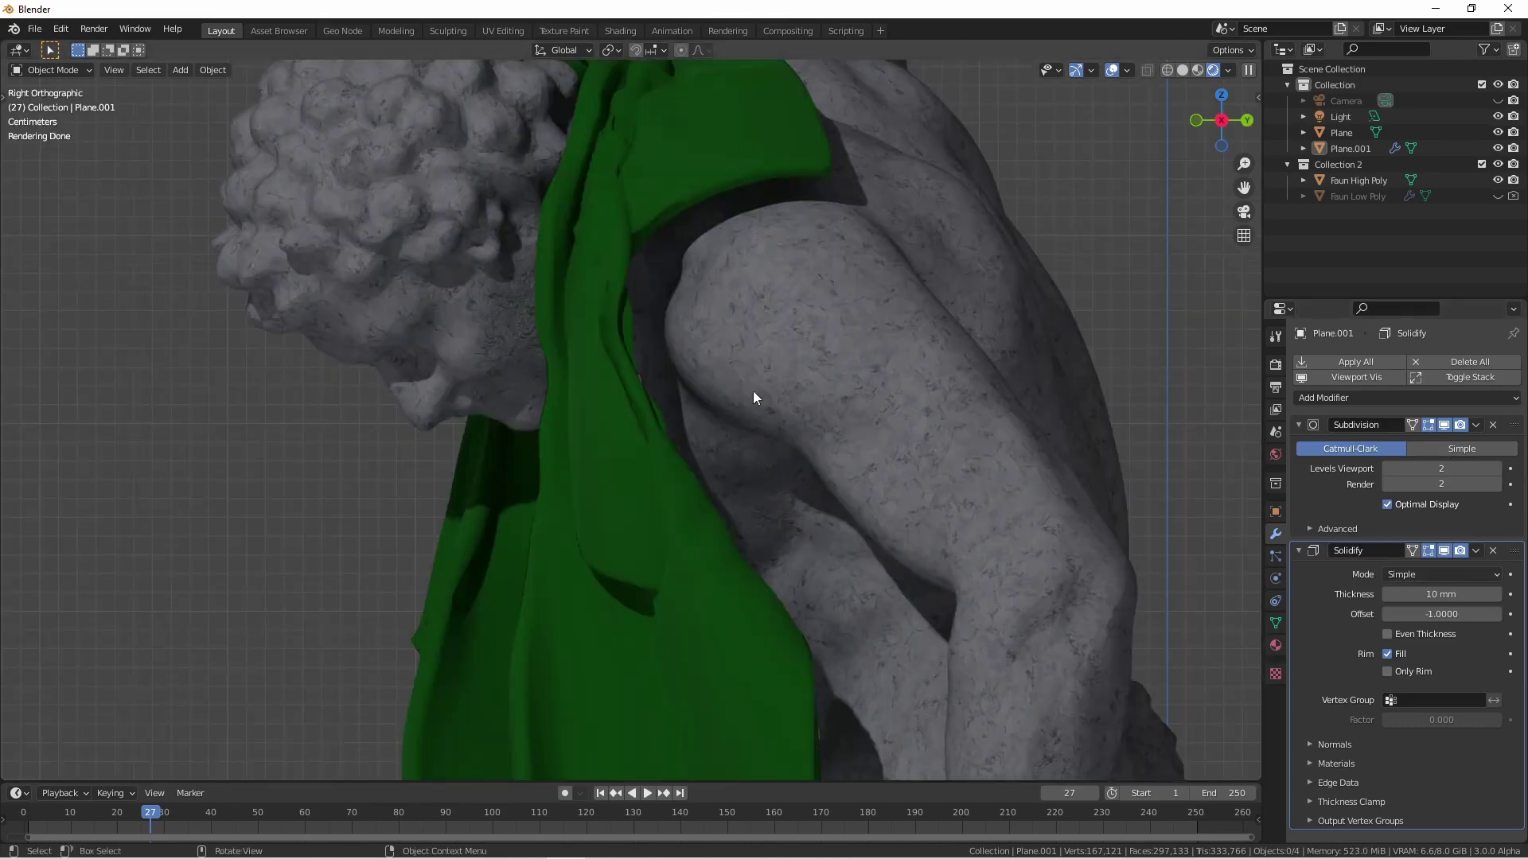
middle_drag(753, 390, 706, 175)
click(705, 175)
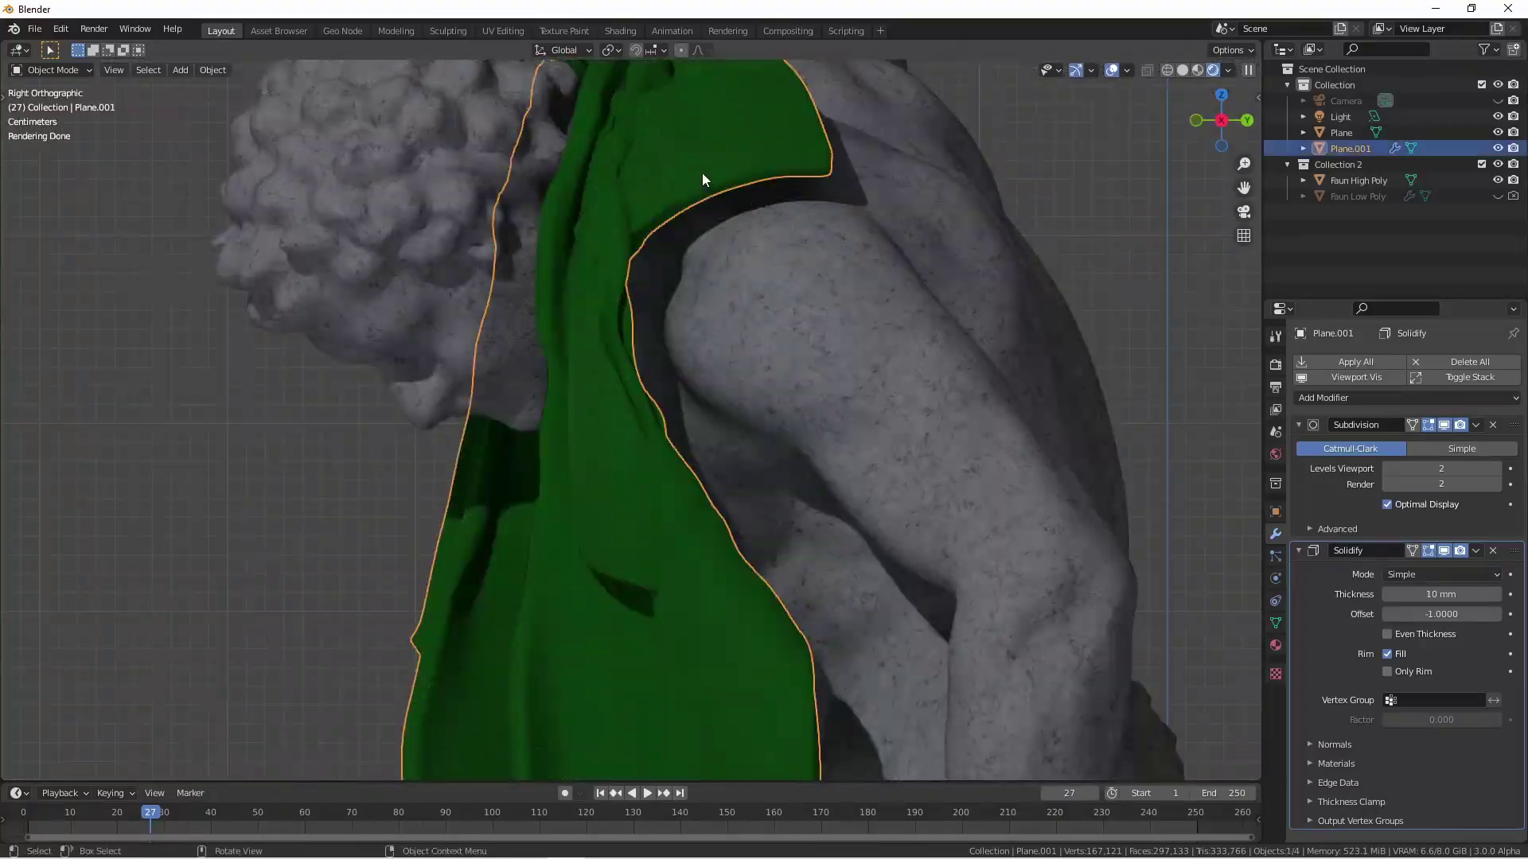
key(g)
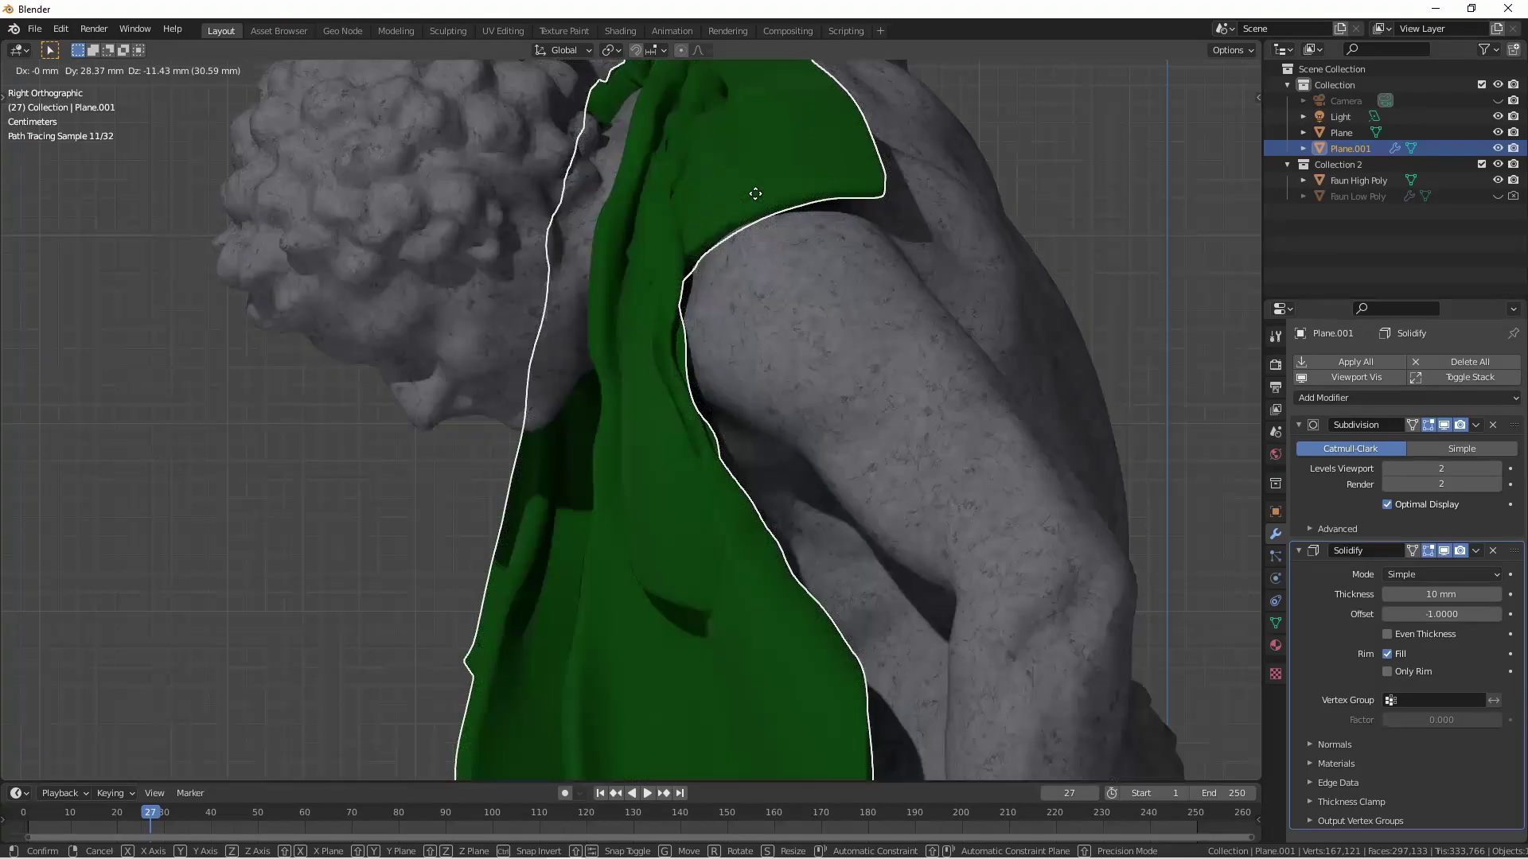
right_click(755, 193)
key(KP_0)
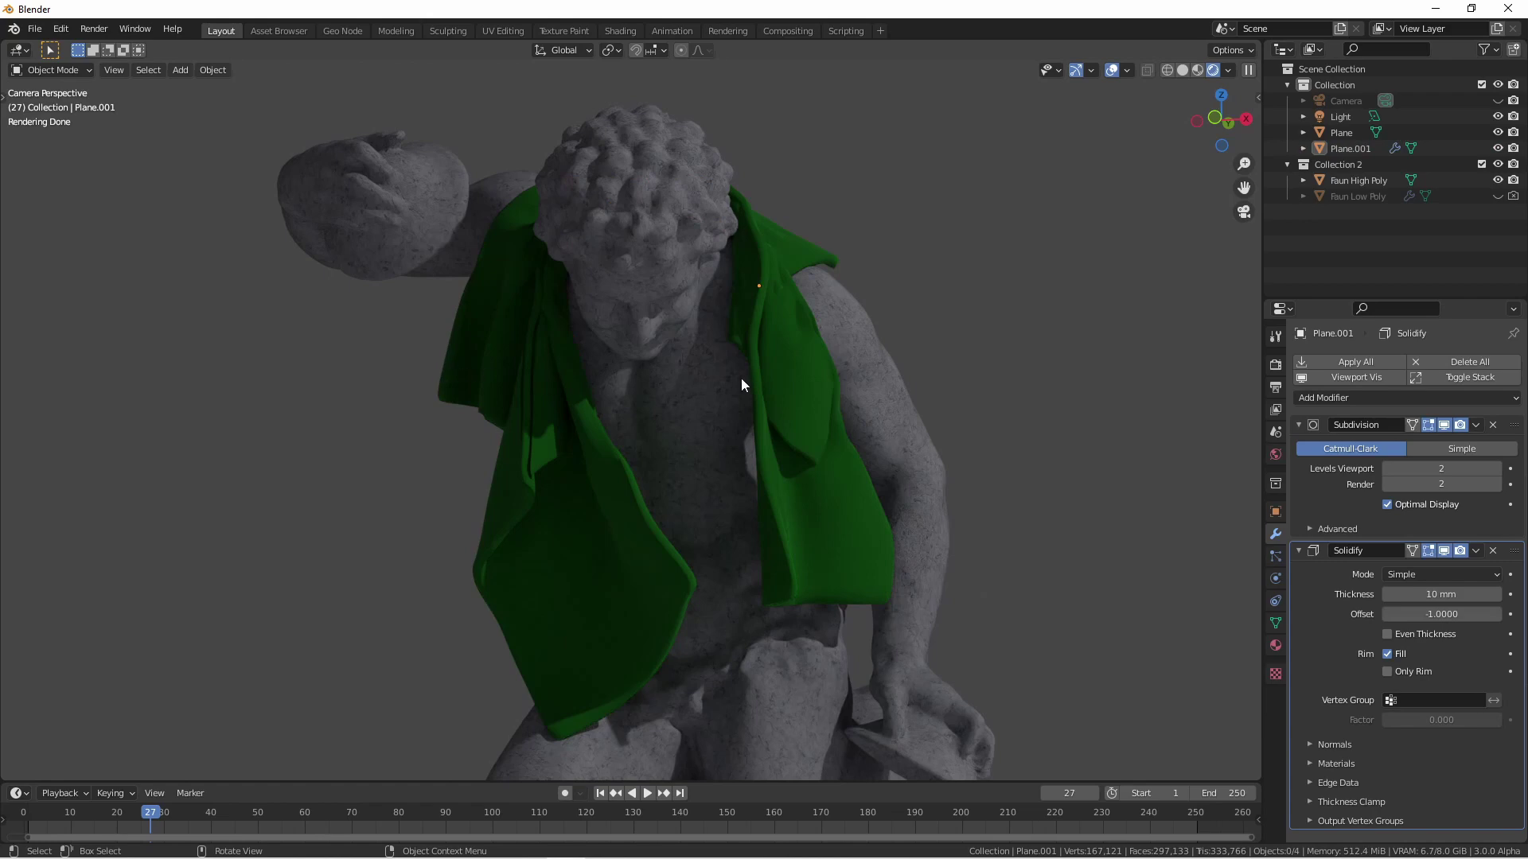
- Sculpt the scarf with the Grab brush, pulling it into place on the shoulder
key(ctrl+Tab)
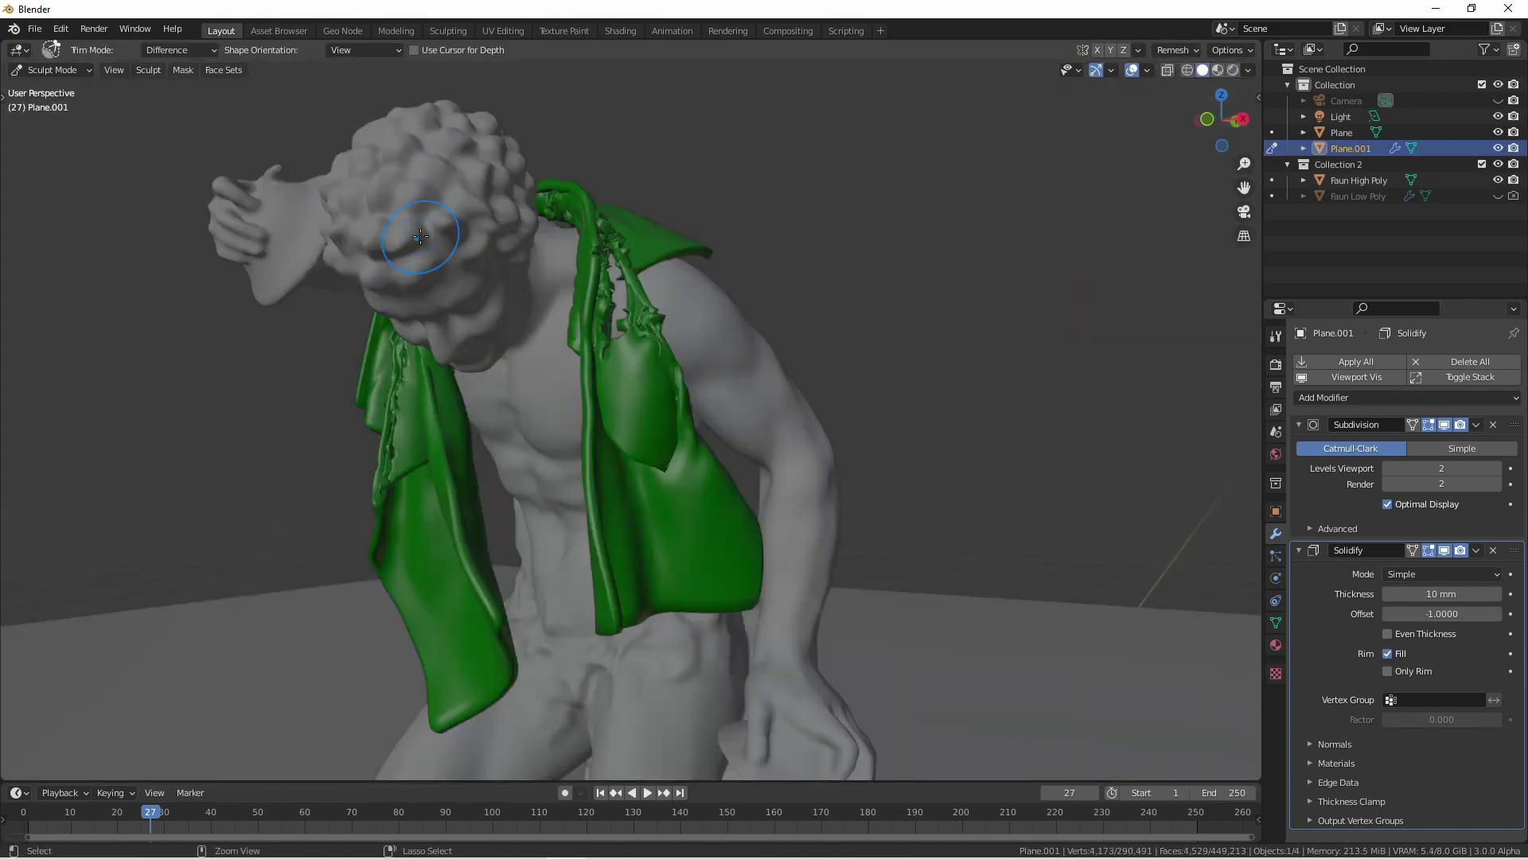
key(t)
key(c)
key(g)
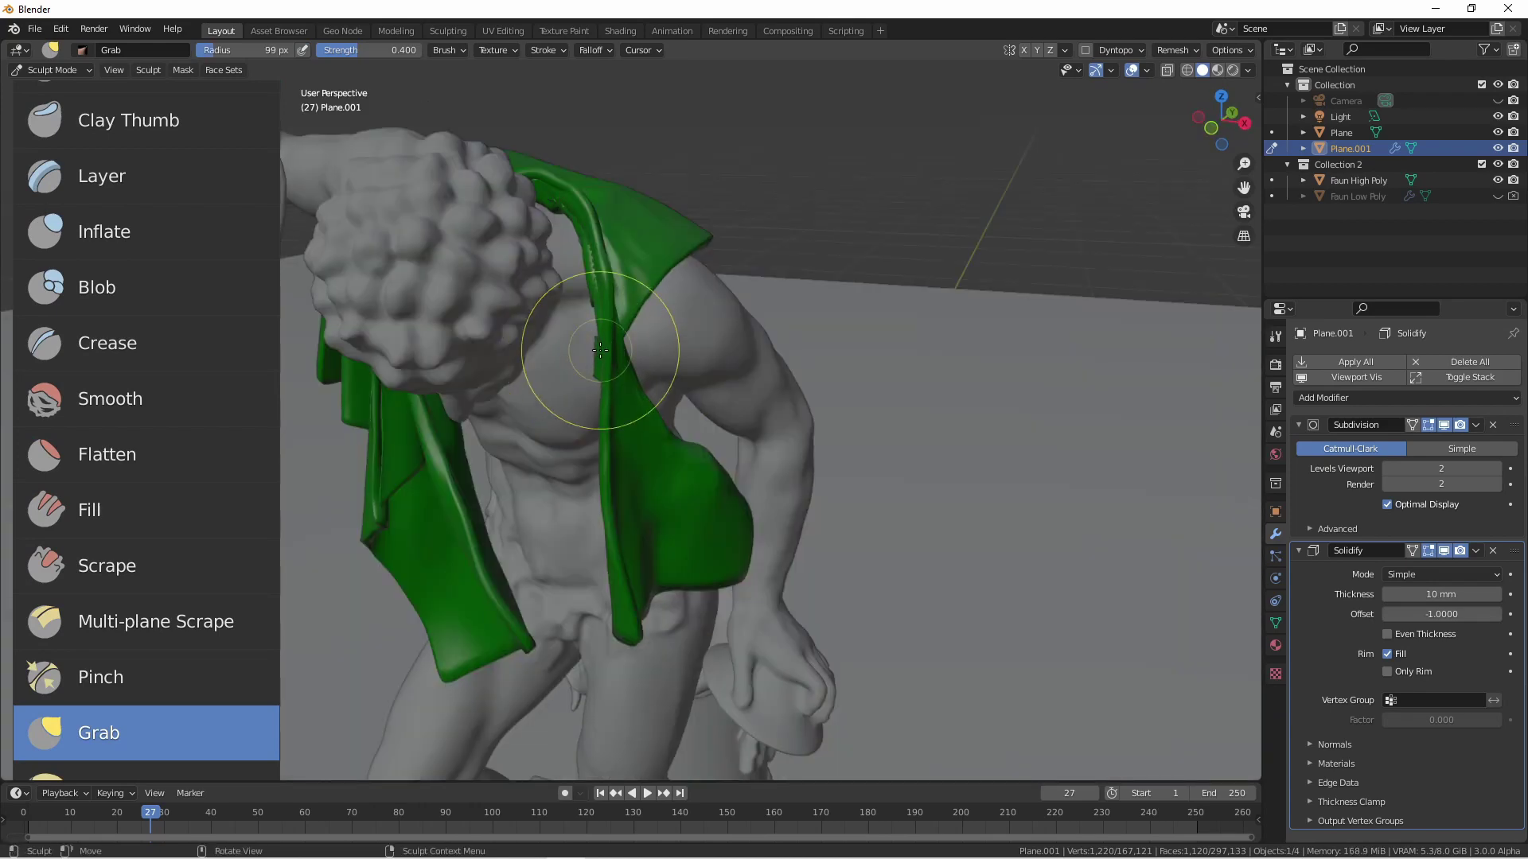
ctrl+middle_drag(597, 340, 695, 468)
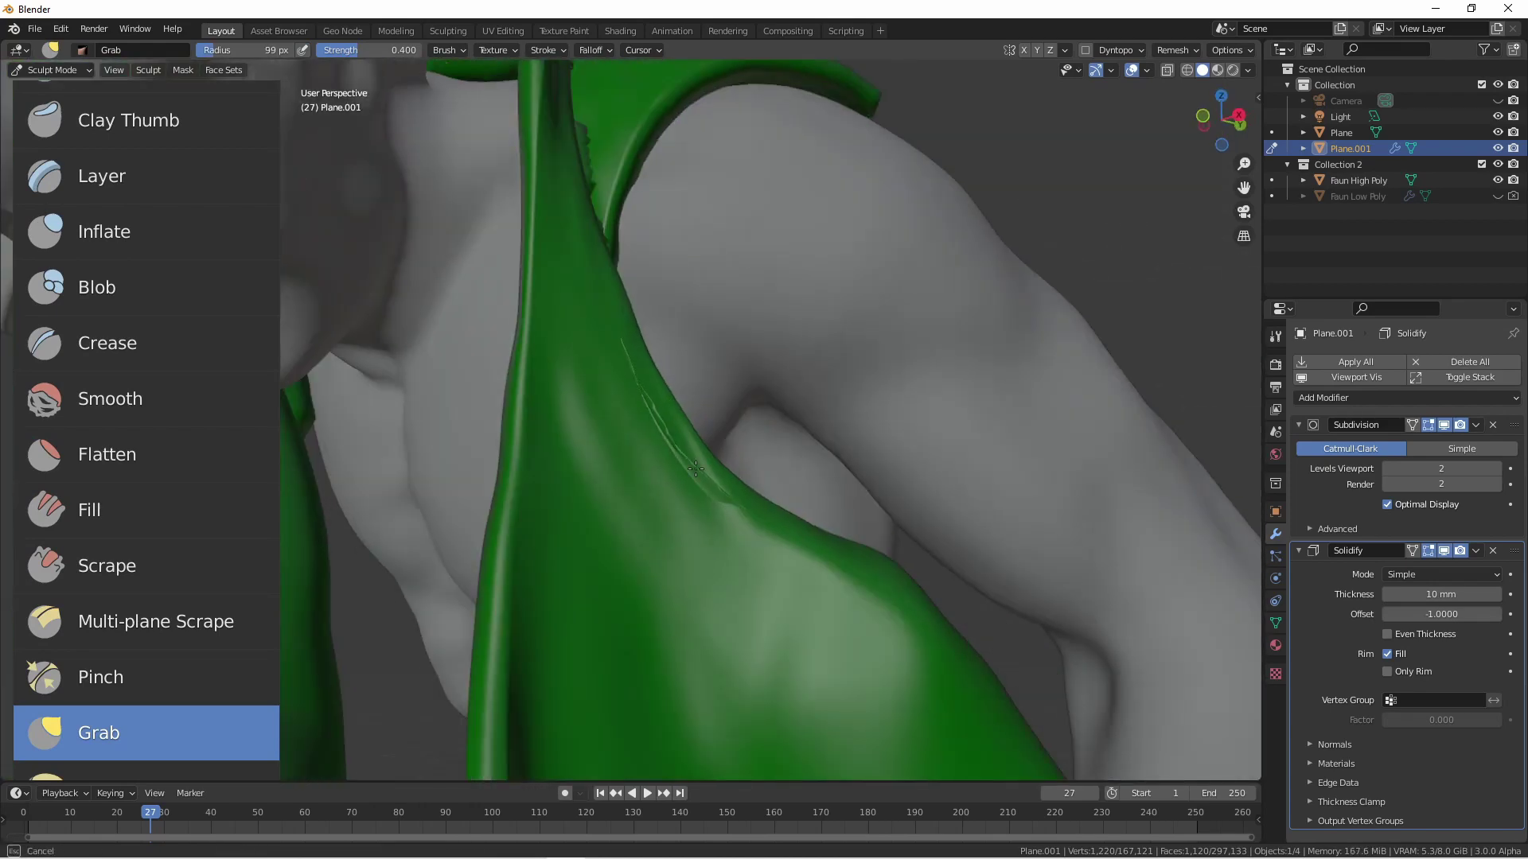